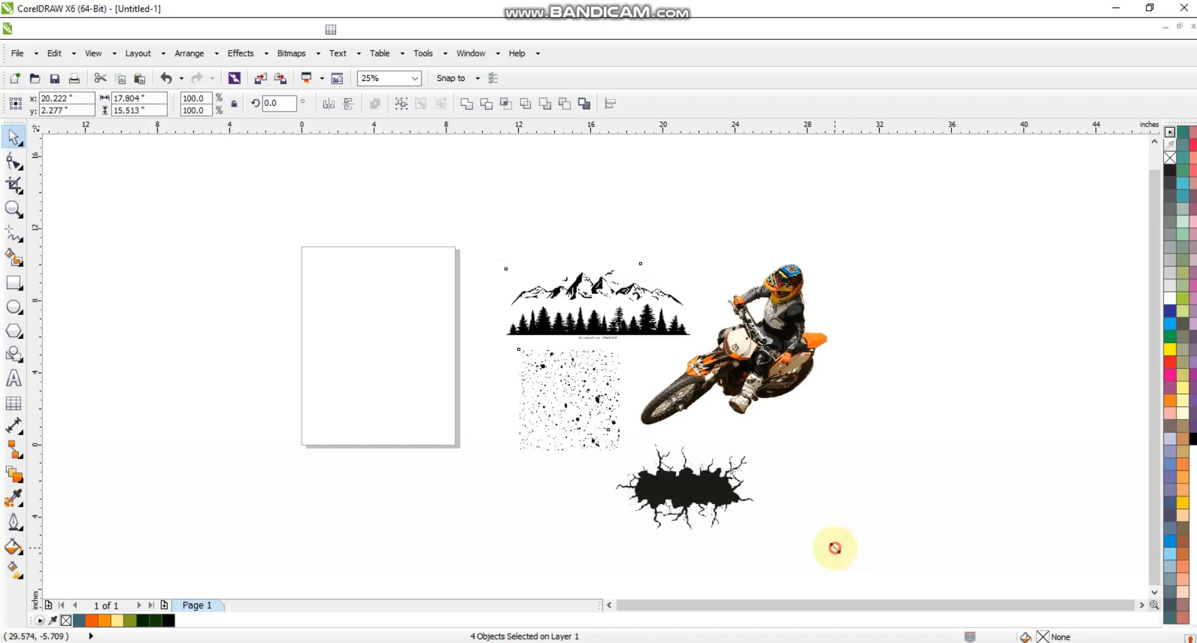
- Shrink the four selected images to about 10.5 inches wide overall and place them well to the right of the page
{"action": "left_click_drag", "start_coordinate": [718, 385], "coordinate": [836, 343]}
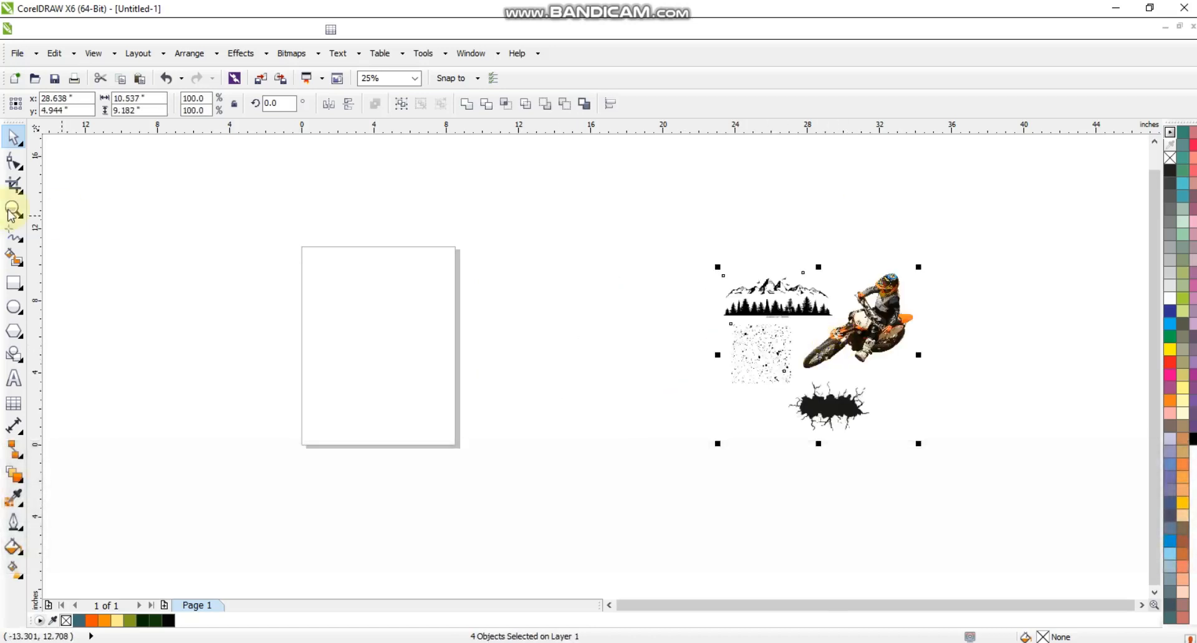
- Draw a circle about 6.7 inches in diameter between the page and the images, and set its outline width to 4.0 pt
{"action": "left_click", "coordinate": [11, 212]}
{"action": "left_click", "coordinate": [69, 216]}
{"action": "left_click_drag", "start_coordinate": [484, 246], "coordinate": [908, 461]}
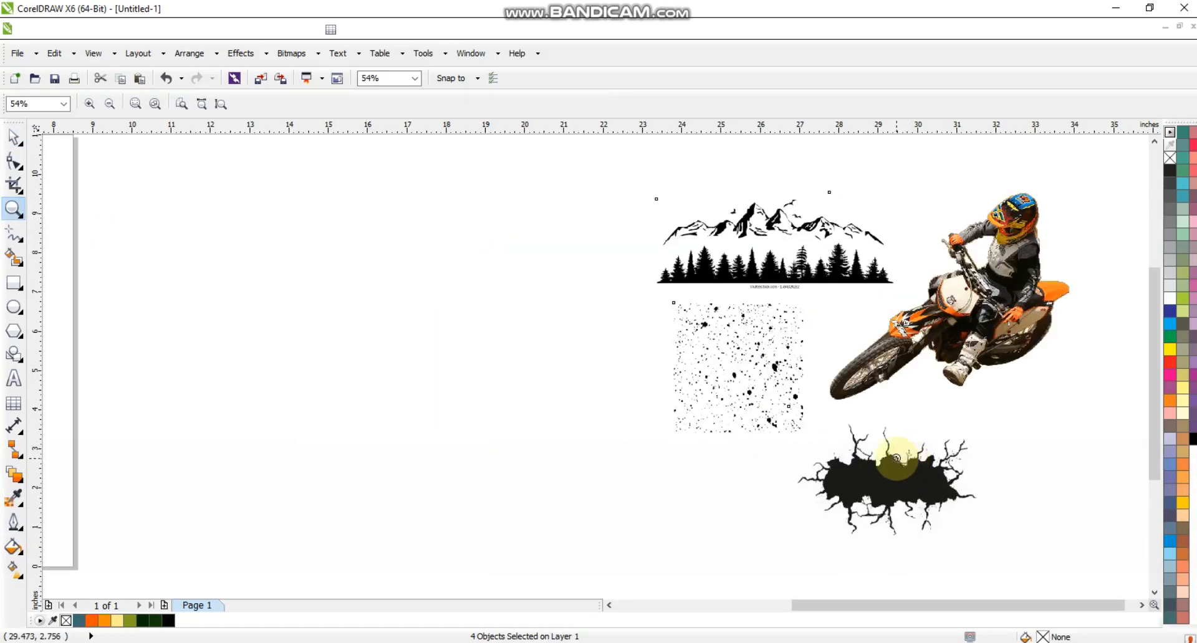
{"action": "left_click", "coordinate": [19, 305]}
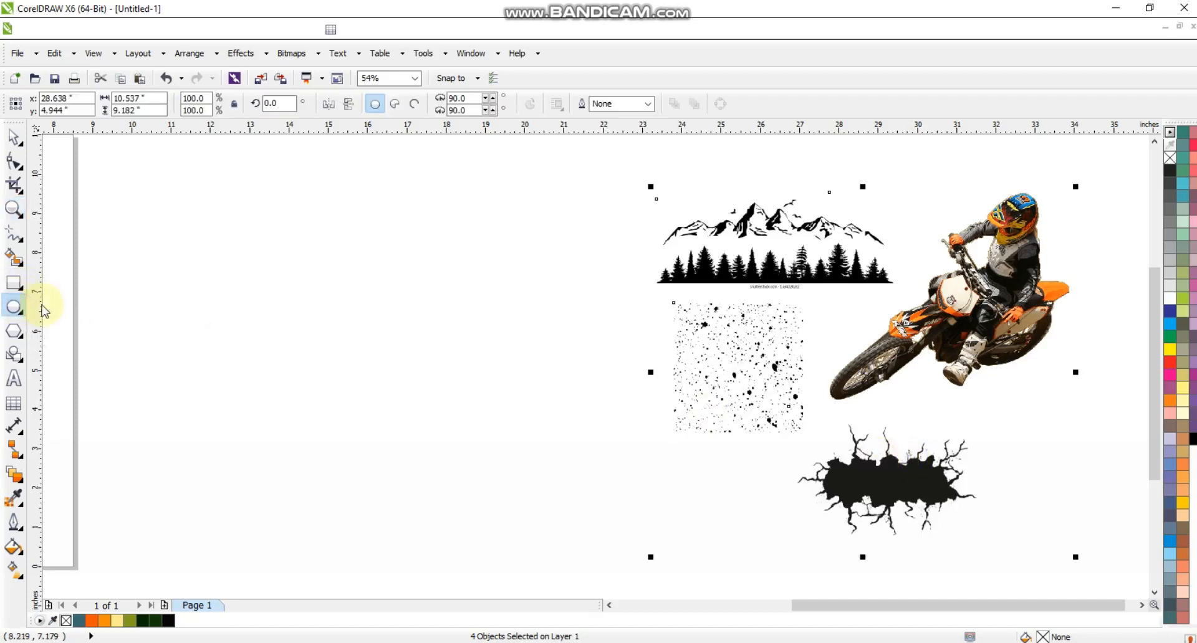
{"action": "left_click", "coordinate": [648, 105]}
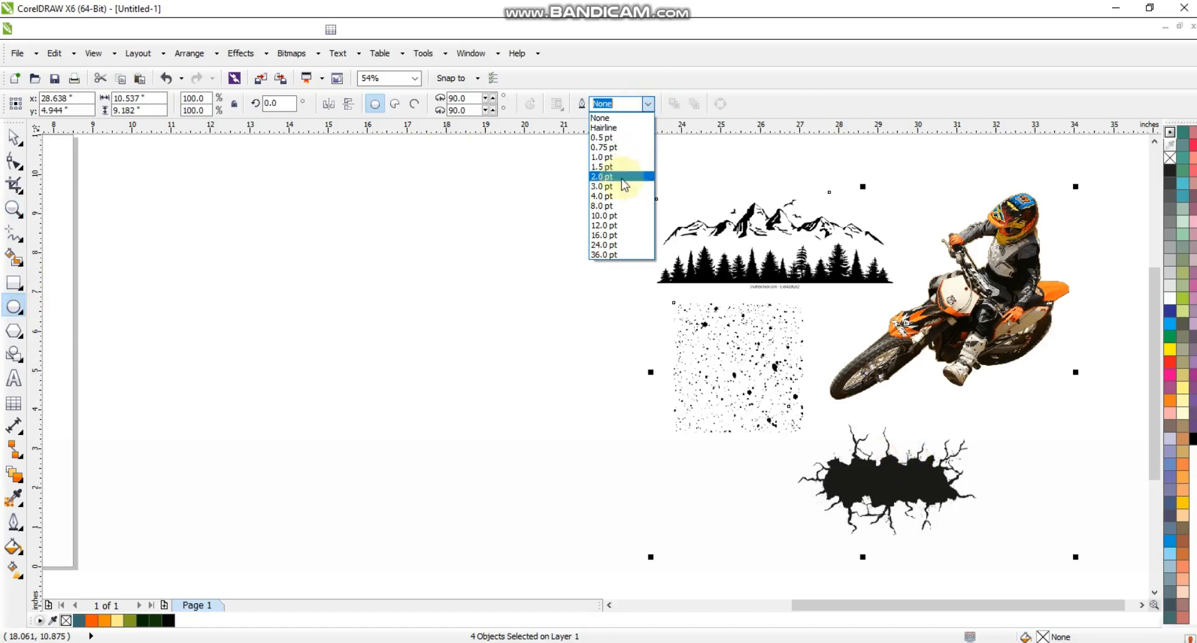
{"action": "left_click", "coordinate": [605, 194]}
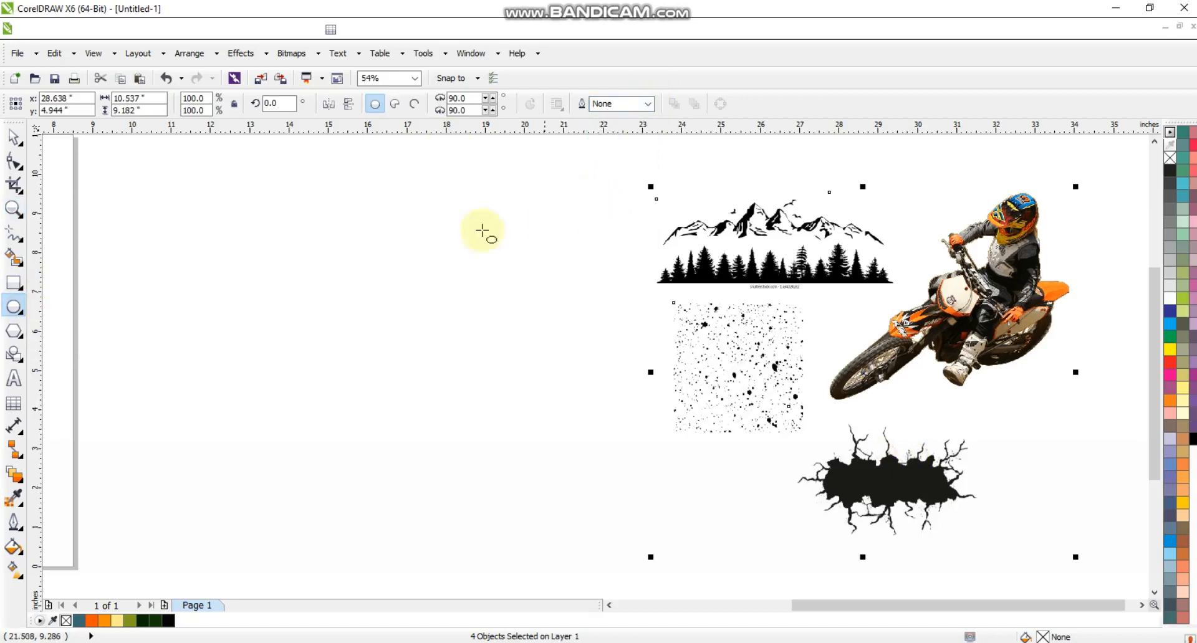
{"action": "left_click_drag", "start_coordinate": [272, 189], "coordinate": [347, 455]}
{"action": "left_click", "coordinate": [15, 135]}
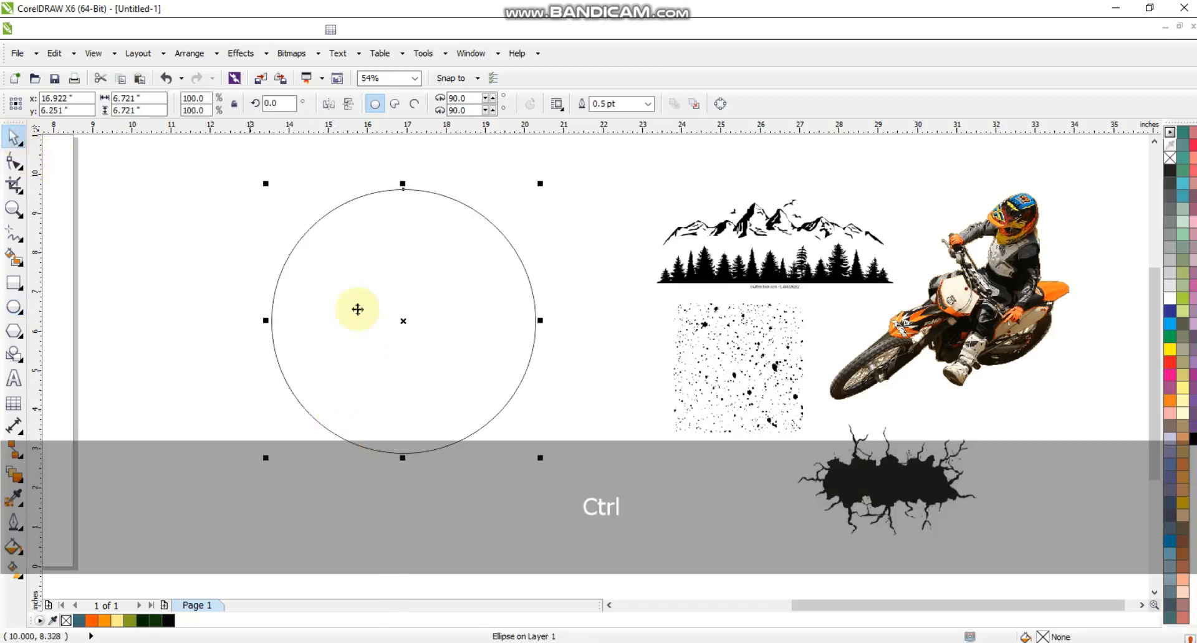
{"action": "left_click", "coordinate": [649, 103]}
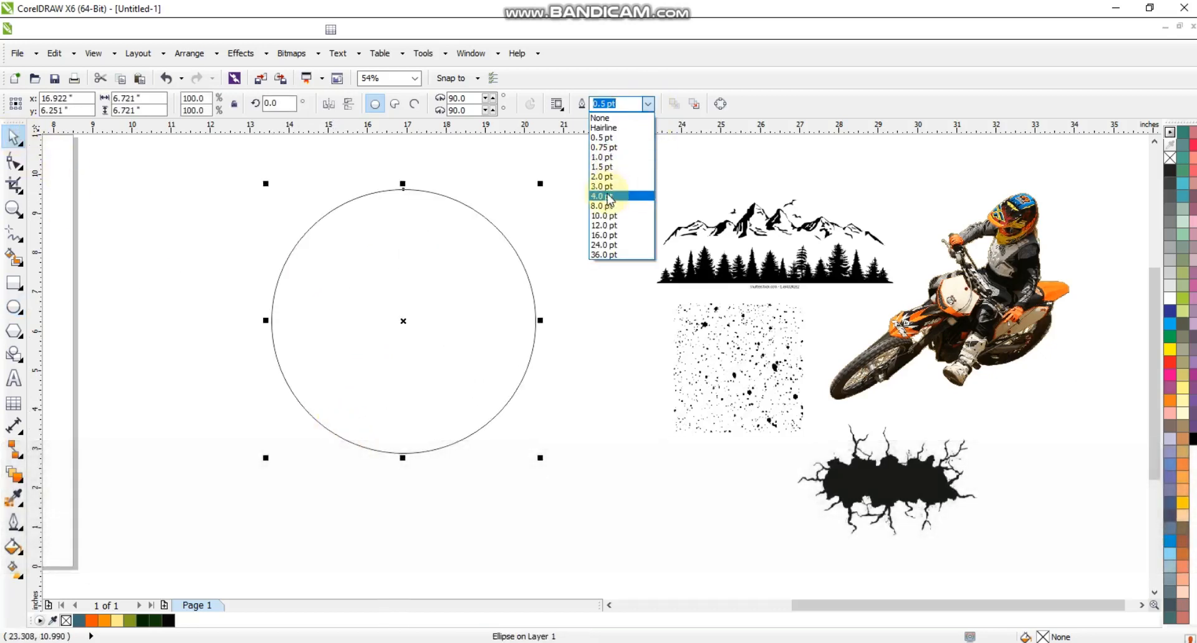
{"action": "left_click", "coordinate": [605, 191]}
{"action": "left_click", "coordinate": [597, 193]}
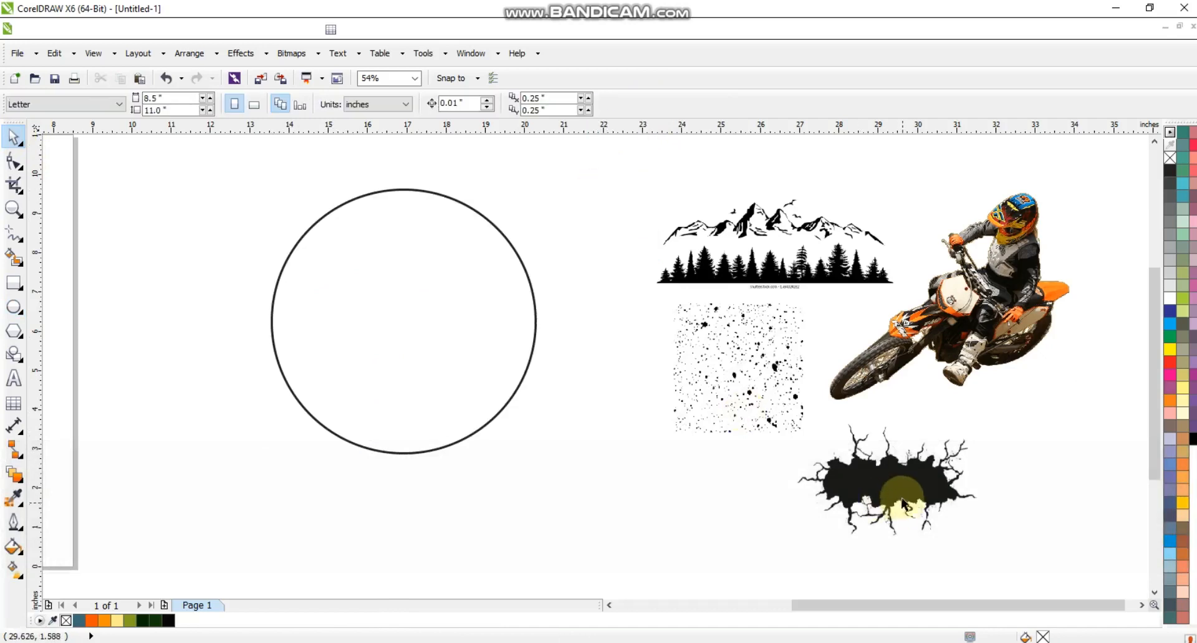
- Move the black crack image onto the circle's lower edge and vectorize it with Outline Trace as a low quality image
{"action": "left_click_drag", "start_coordinate": [901, 499], "coordinate": [457, 461]}
{"action": "right_click", "coordinate": [455, 453]}
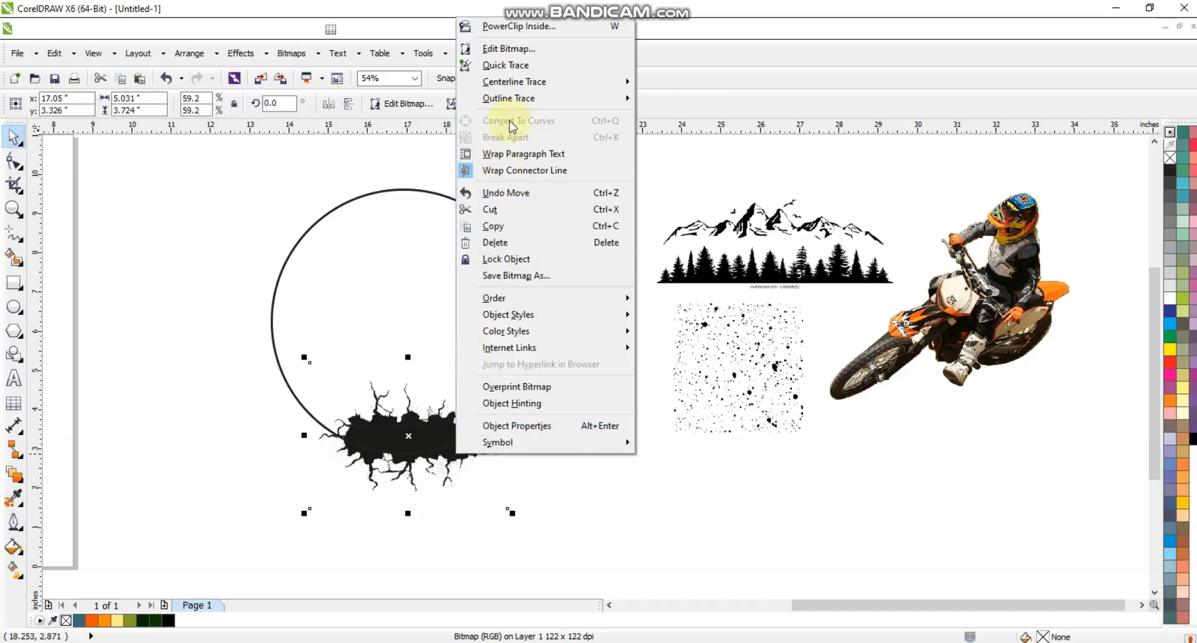
{"action": "mouse_move", "coordinate": [509, 98]}
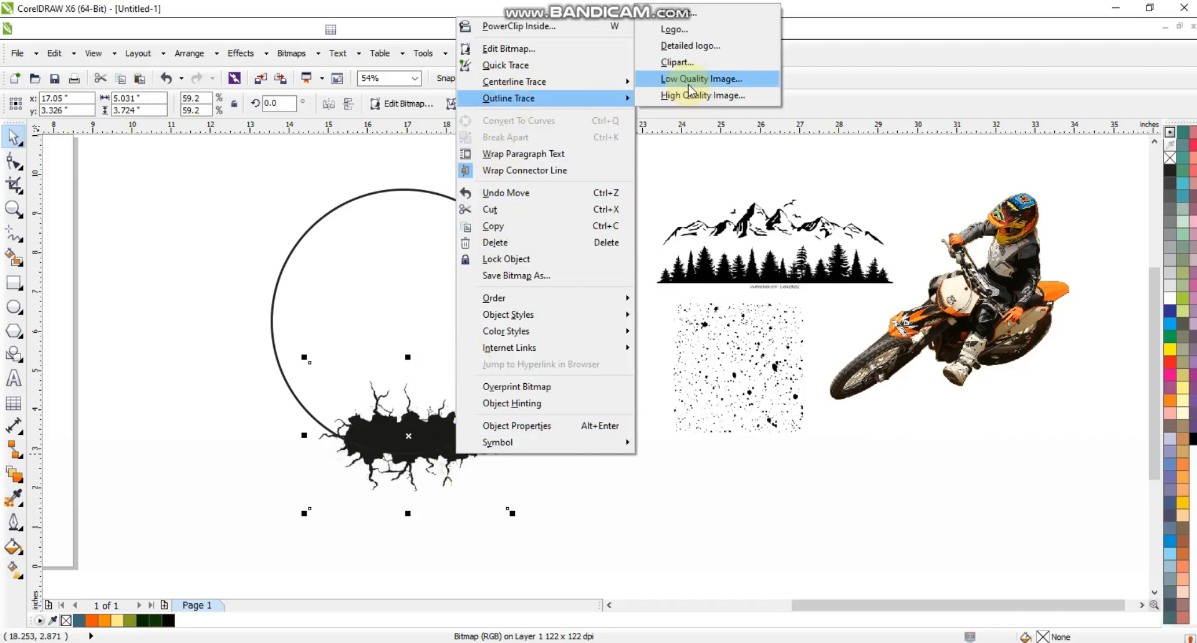
{"action": "left_click", "coordinate": [688, 84]}
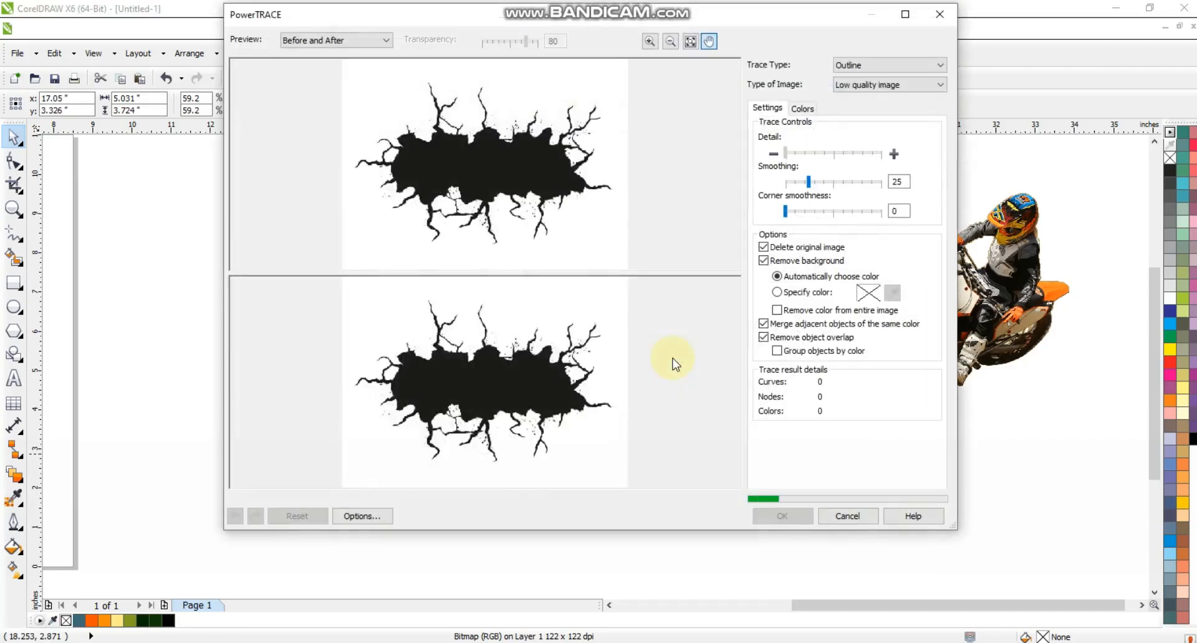
{"action": "left_click", "coordinate": [783, 517]}
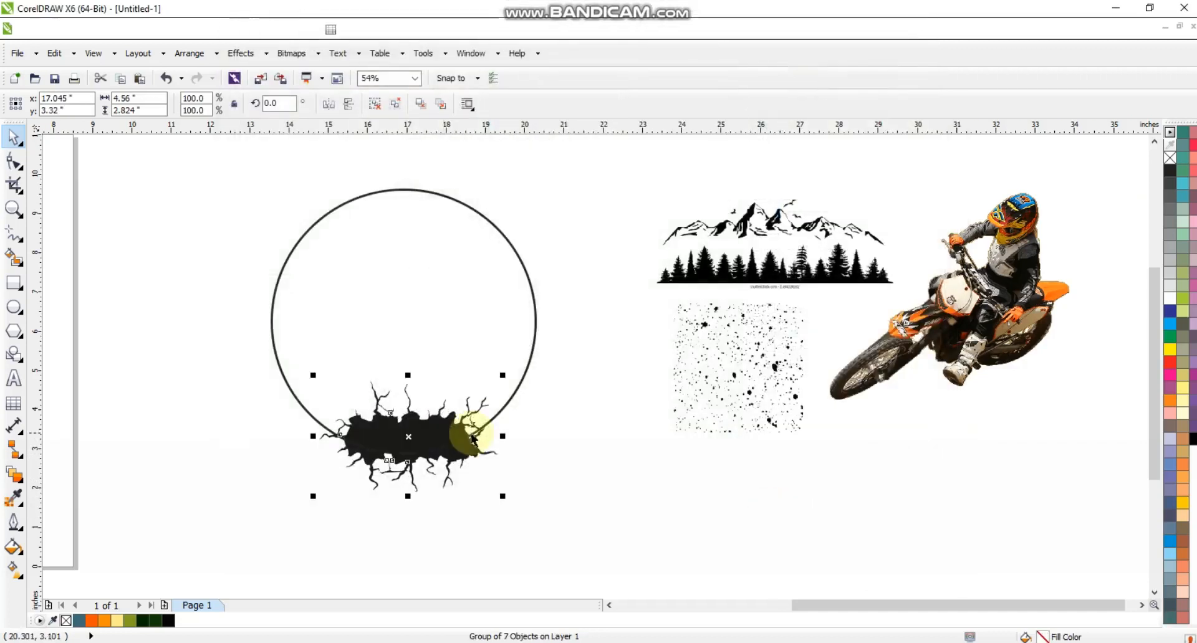
- Enlarge the traced crack to about 5.6 inches wide and center it over the bottom of the circle
{"action": "left_click_drag", "start_coordinate": [501, 496], "coordinate": [523, 509]}
{"action": "mouse_move", "coordinate": [483, 453]}
{"action": "left_mouse_down"}
{"action": "mouse_move", "coordinate": [479, 463]}
{"action": "mouse_move", "coordinate": [472, 453]}
{"action": "left_mouse_up"}
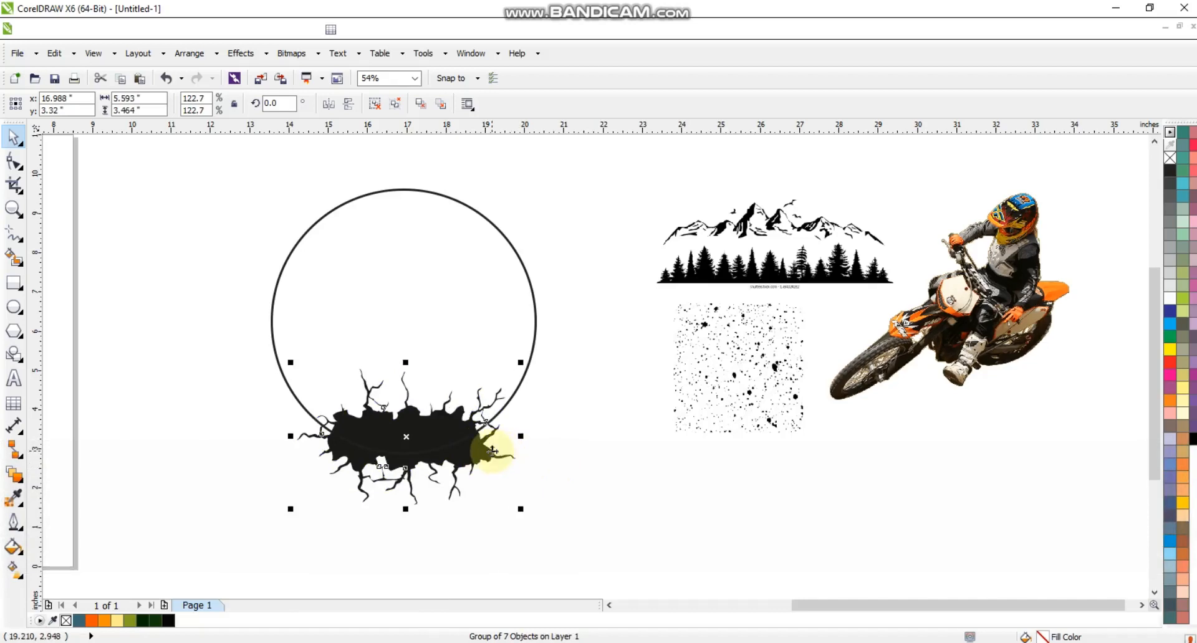
{"action": "left_click_drag", "start_coordinate": [491, 453], "coordinate": [490, 460]}
{"action": "left_click", "coordinate": [590, 459]}
- Draw a thin horizontal rectangle about 0.1 inch high across the circle's upper part and center it horizontally with the circle
{"action": "left_click", "coordinate": [14, 209]}
{"action": "left_click_drag", "start_coordinate": [187, 152], "coordinate": [684, 481]}
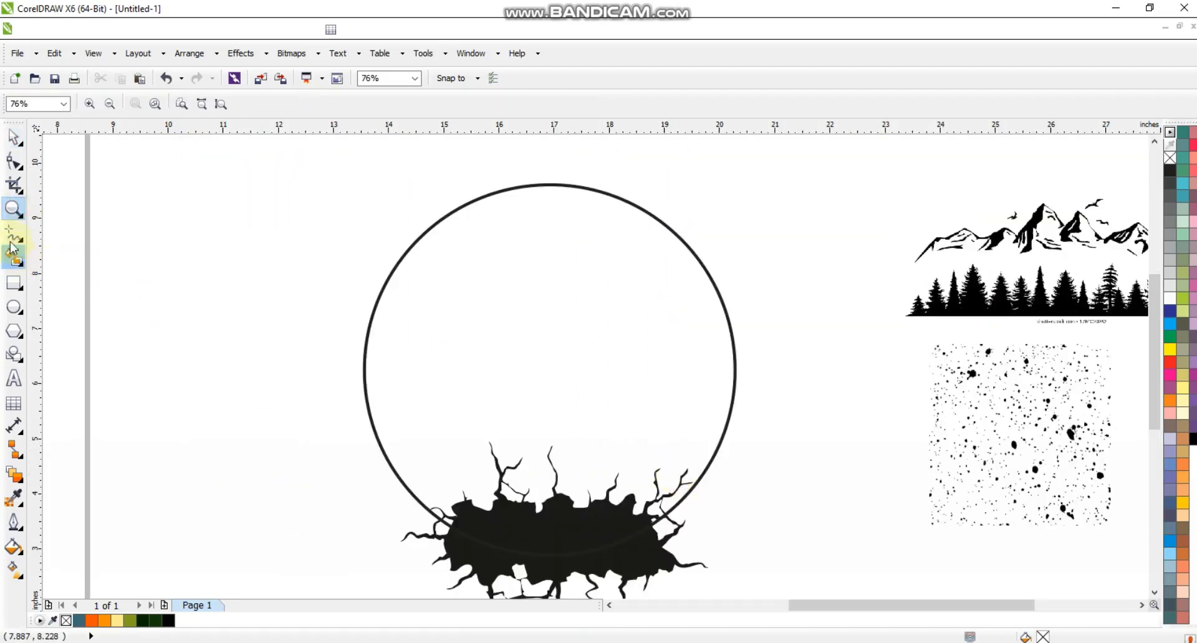
{"action": "left_click", "coordinate": [15, 282]}
{"action": "left_click_drag", "start_coordinate": [402, 235], "coordinate": [738, 238]}
{"action": "left_click", "coordinate": [13, 137]}
{"action": "left_click", "coordinate": [484, 329], "text": "shift"}
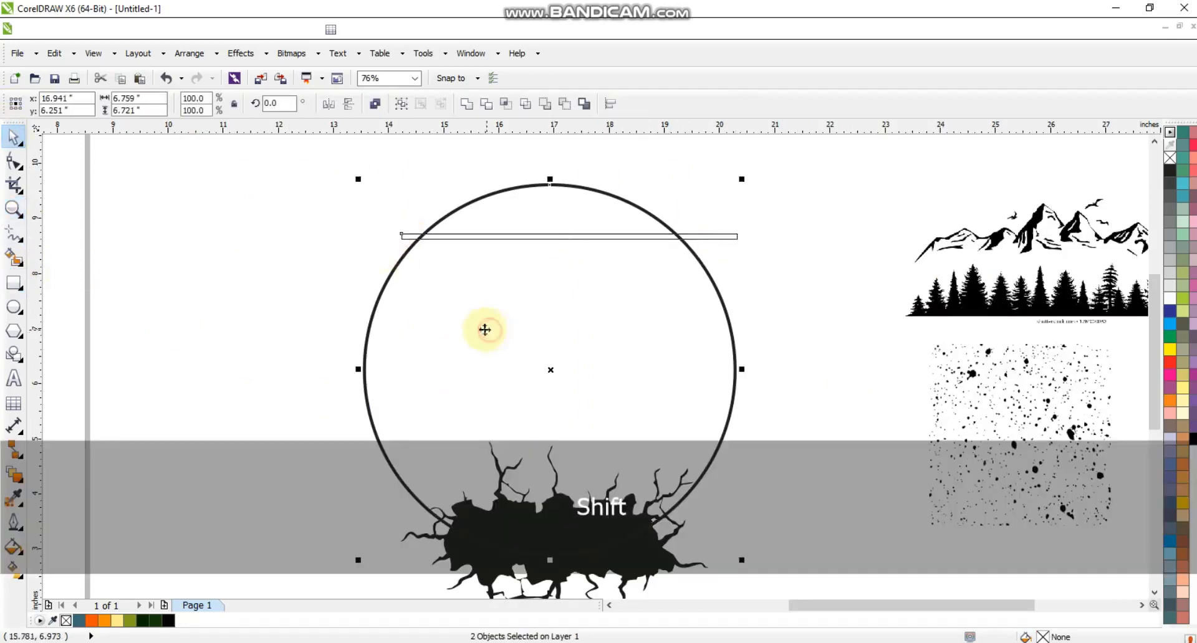
{"action": "key", "text": "c"}
- Widen the thin rectangle to about 8.3 inches and make three evenly spaced copies below it across the circle
{"action": "left_click", "coordinate": [514, 235]}
{"action": "left_click_drag", "start_coordinate": [721, 237], "coordinate": [756, 303]}
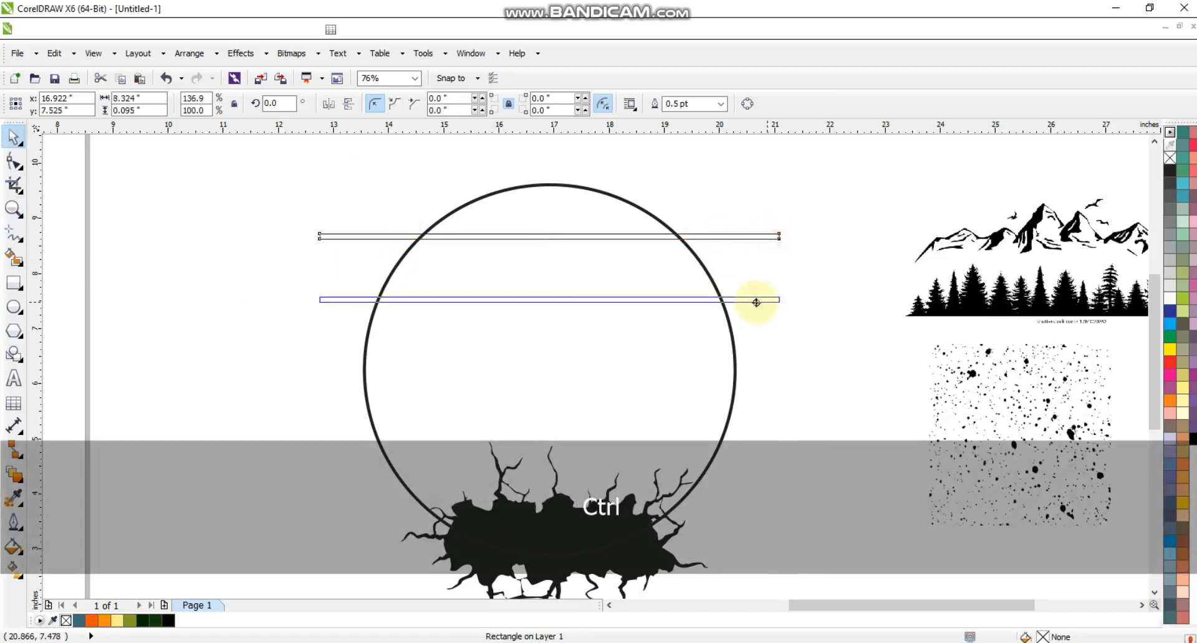
{"action": "key", "text": "ctrl+r"}
{"action": "key", "text": "ctrl+r"}
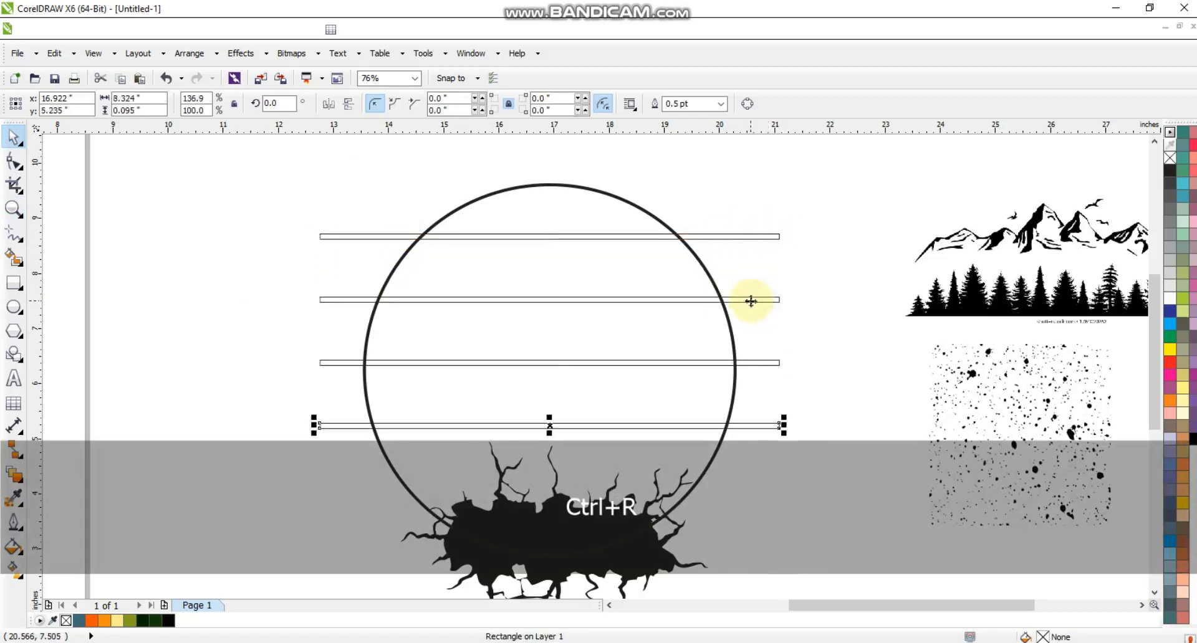
- Weld the four bars into one slightly taller shape of about 3.6 inches and center it horizontally with the circle
{"action": "left_click_drag", "start_coordinate": [828, 210], "coordinate": [769, 452]}
{"action": "left_click", "coordinate": [464, 106]}
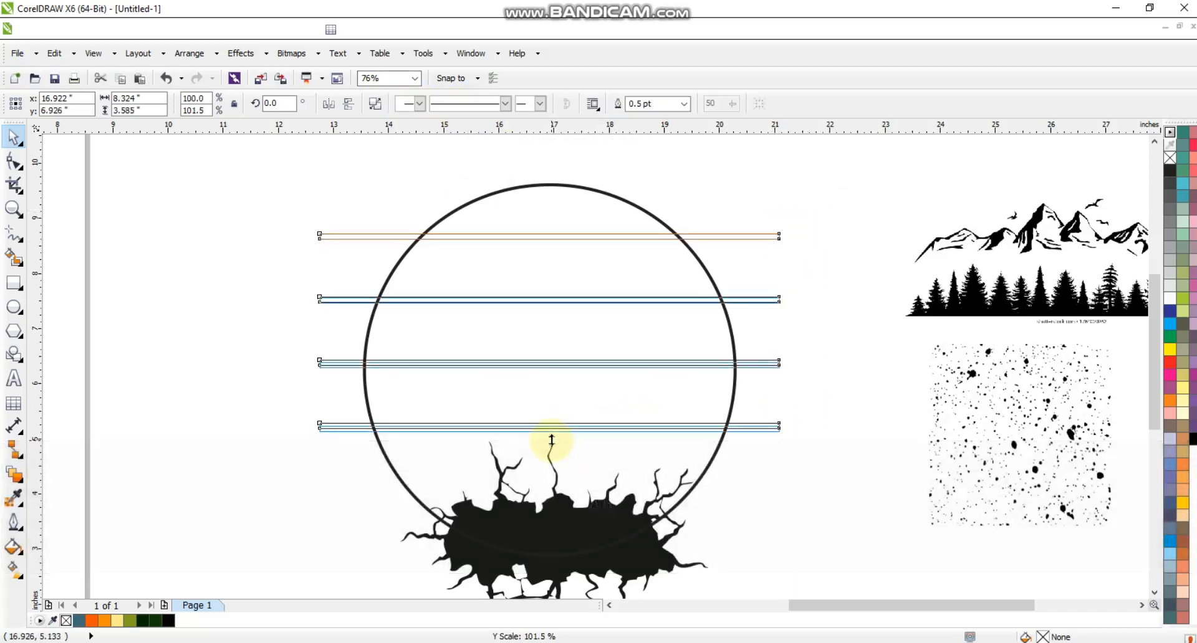
{"action": "left_click", "coordinate": [716, 454], "text": "shift"}
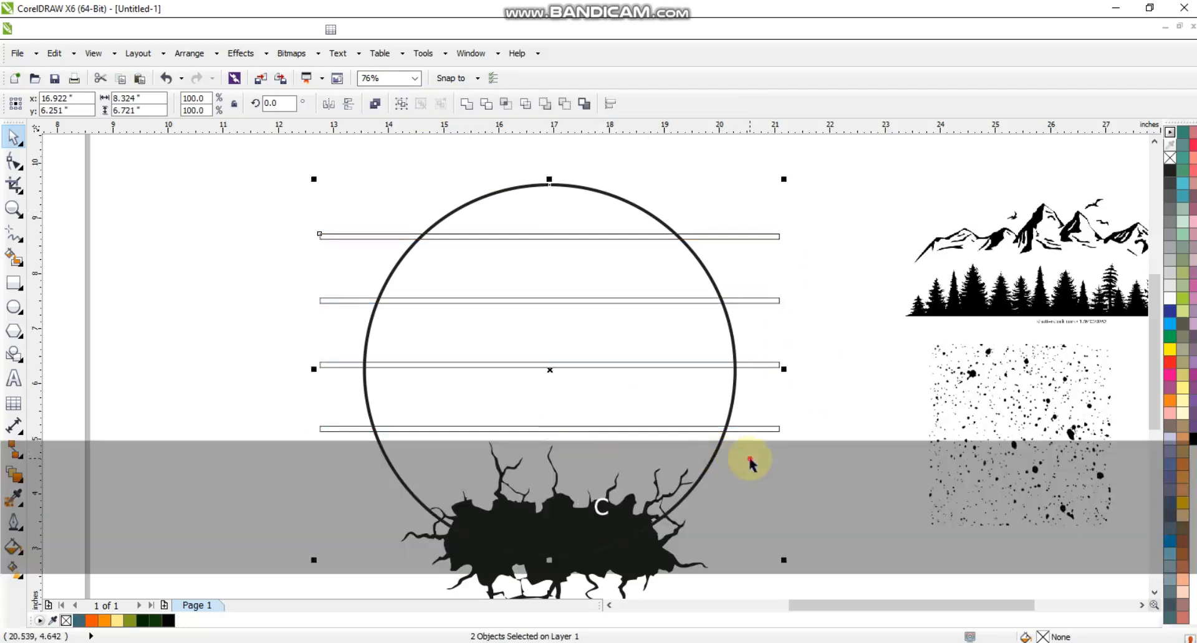
{"action": "left_click", "coordinate": [750, 465]}
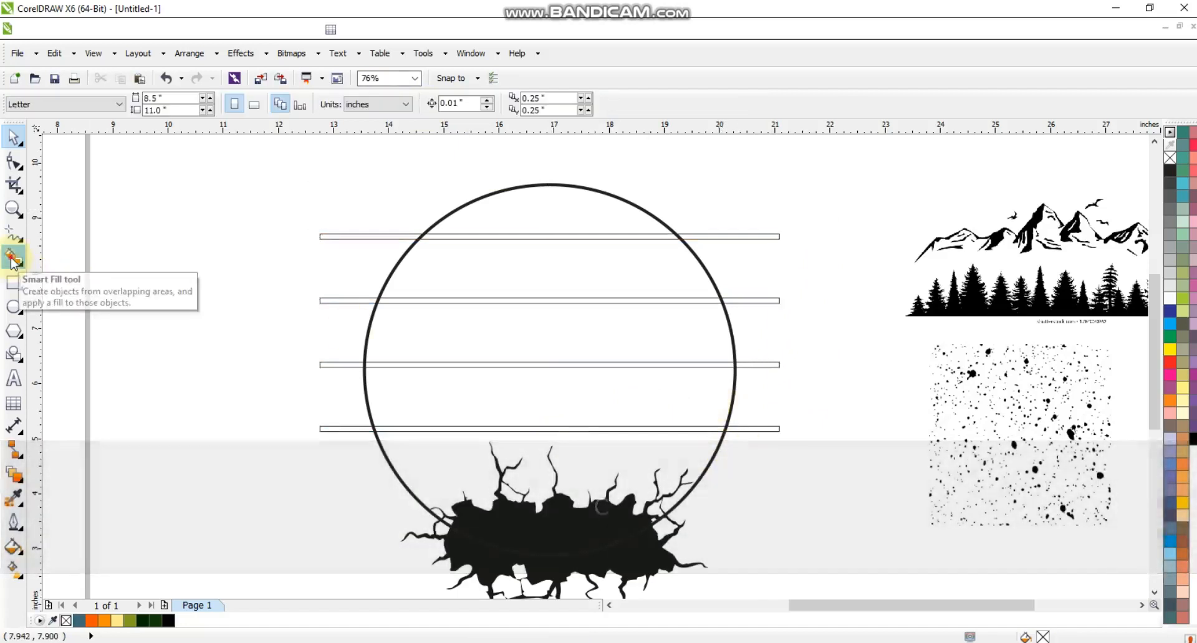
- Create filled shapes from the circle's four upper bands between the bars with the Smart Fill tool
{"action": "left_click", "coordinate": [13, 259]}
{"action": "left_click", "coordinate": [476, 219]}
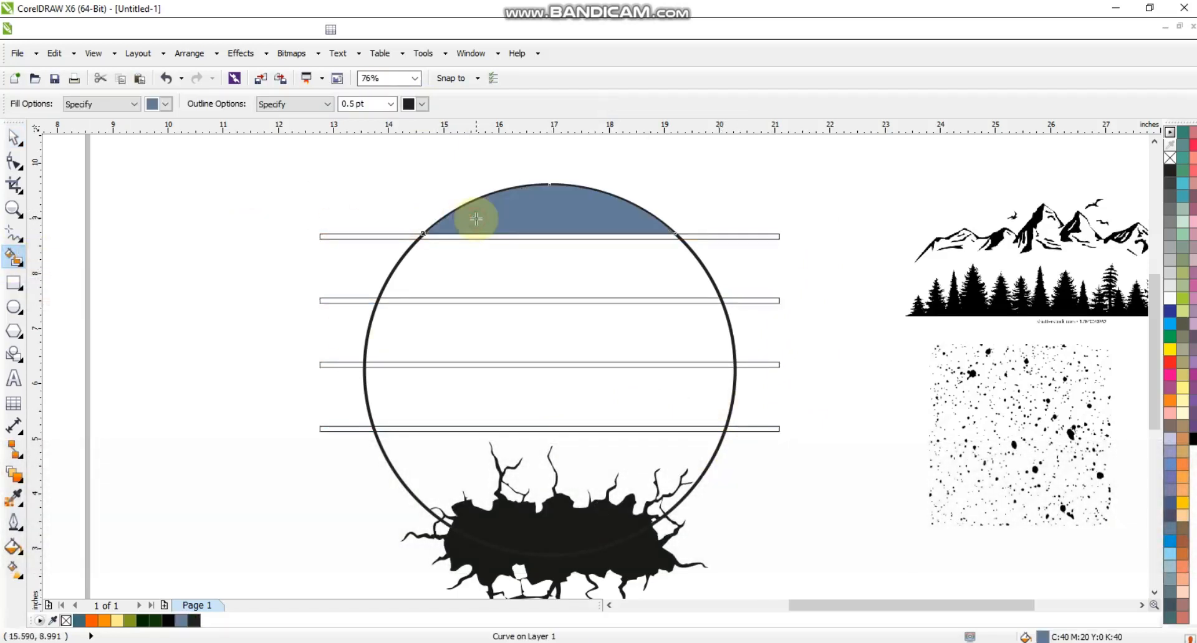
{"action": "left_click", "coordinate": [459, 265]}
{"action": "left_click", "coordinate": [435, 327]}
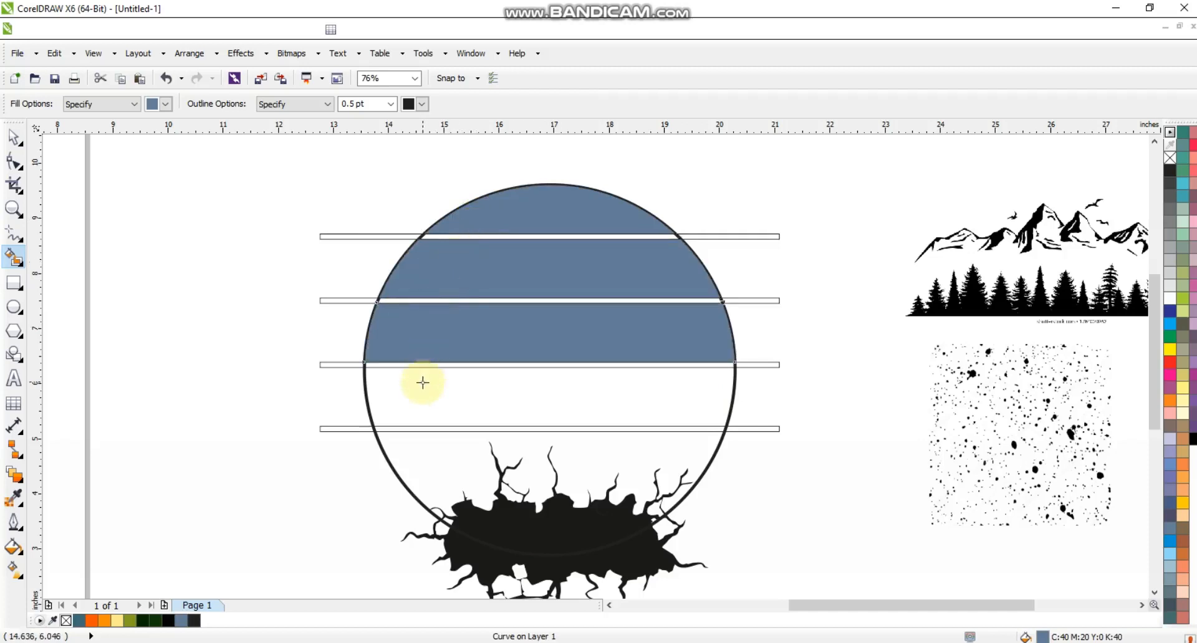
{"action": "left_click", "coordinate": [420, 382]}
{"action": "left_click", "coordinate": [13, 137]}
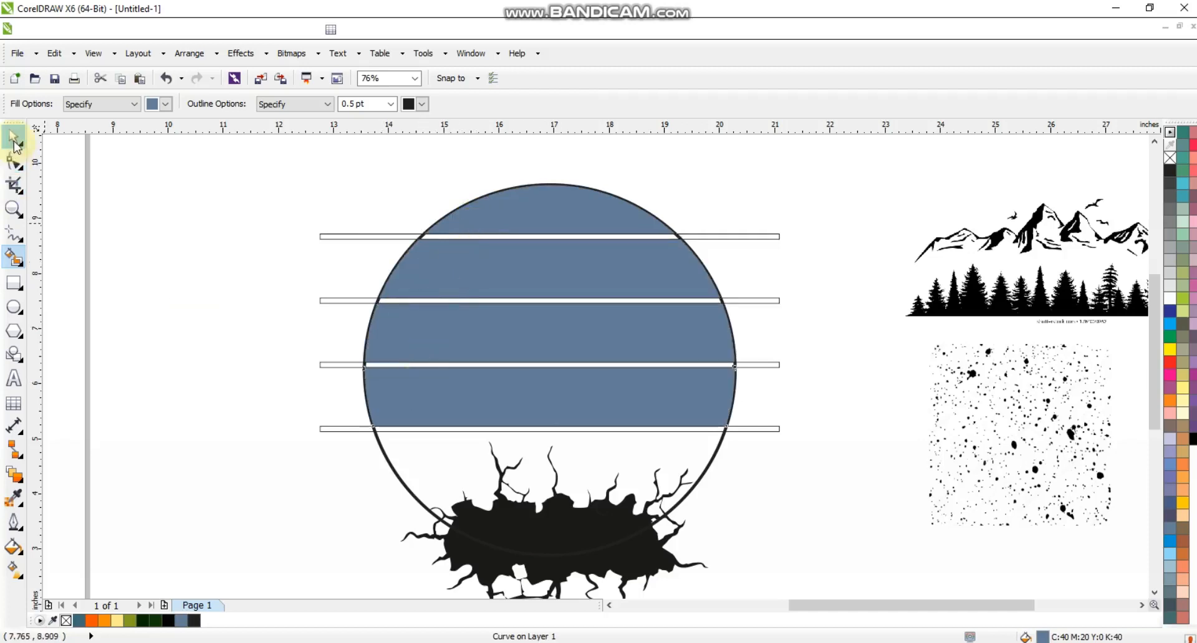
{"action": "left_click", "coordinate": [96, 274]}
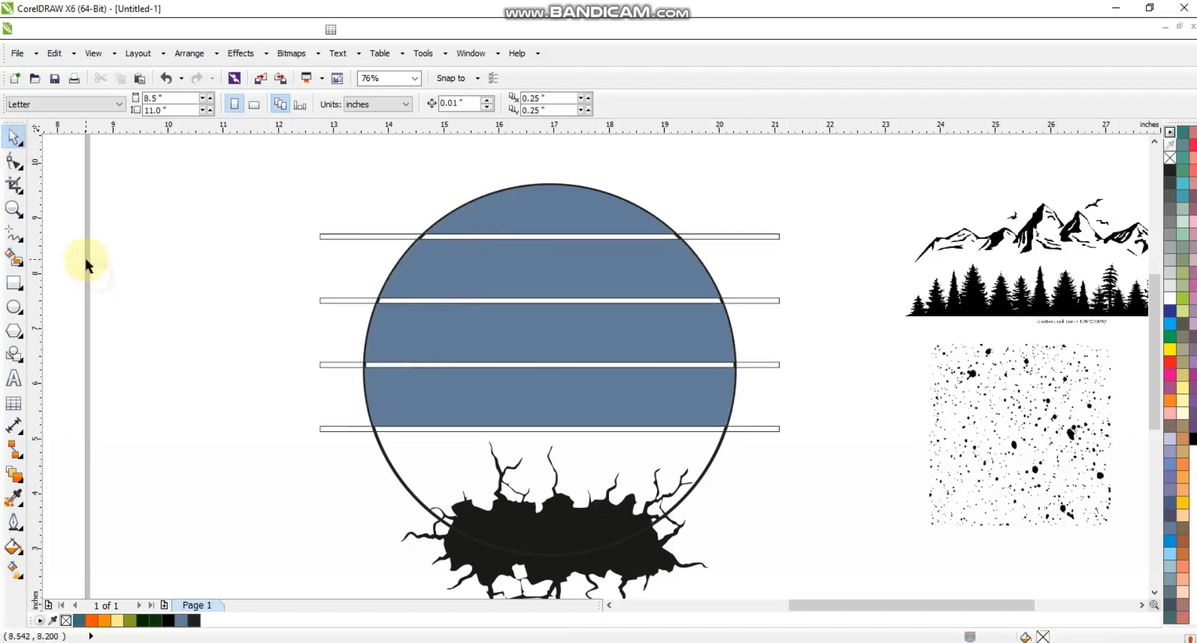
- Recolor the four bands from top to bottom as teal #3D6976, orange-red #FE5200, amber orange and pale yellow
{"action": "left_click", "coordinate": [533, 223]}
{"action": "left_click", "coordinate": [79, 621]}
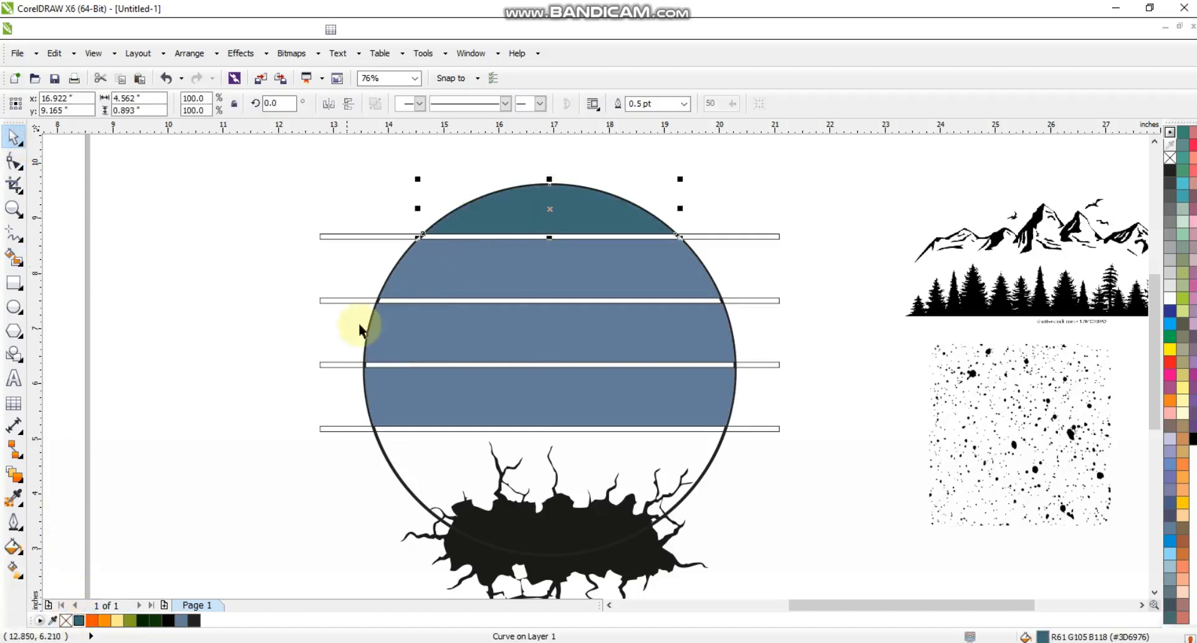
{"action": "left_click", "coordinate": [392, 289]}
{"action": "left_click", "coordinate": [92, 620]}
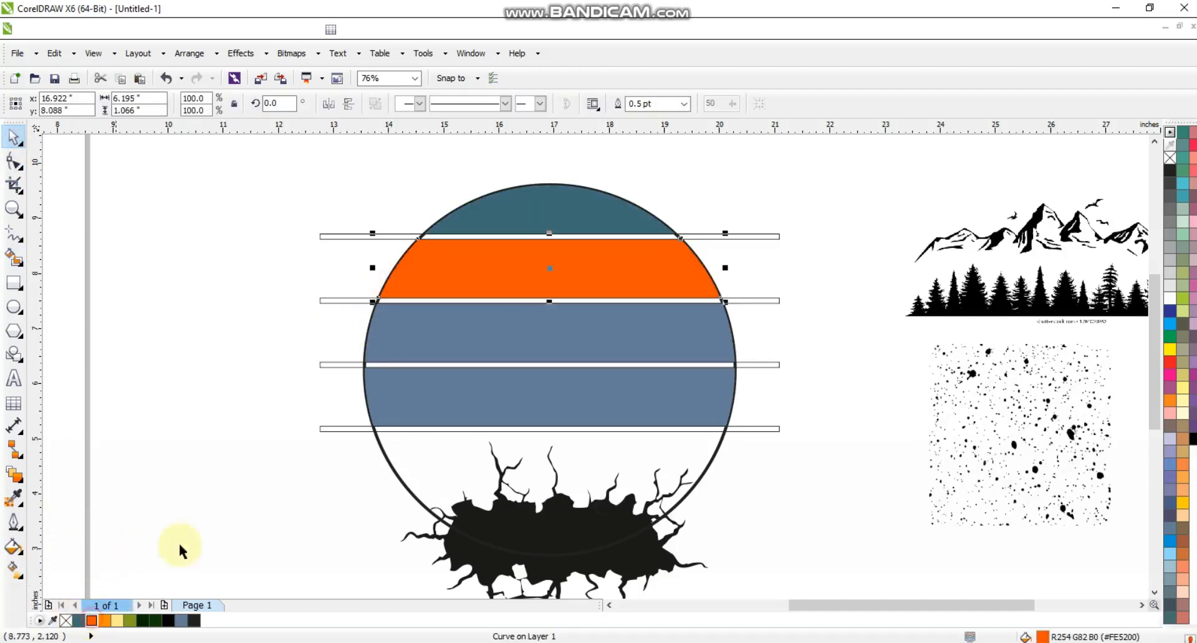
{"action": "left_click", "coordinate": [388, 356]}
{"action": "left_click", "coordinate": [104, 621]}
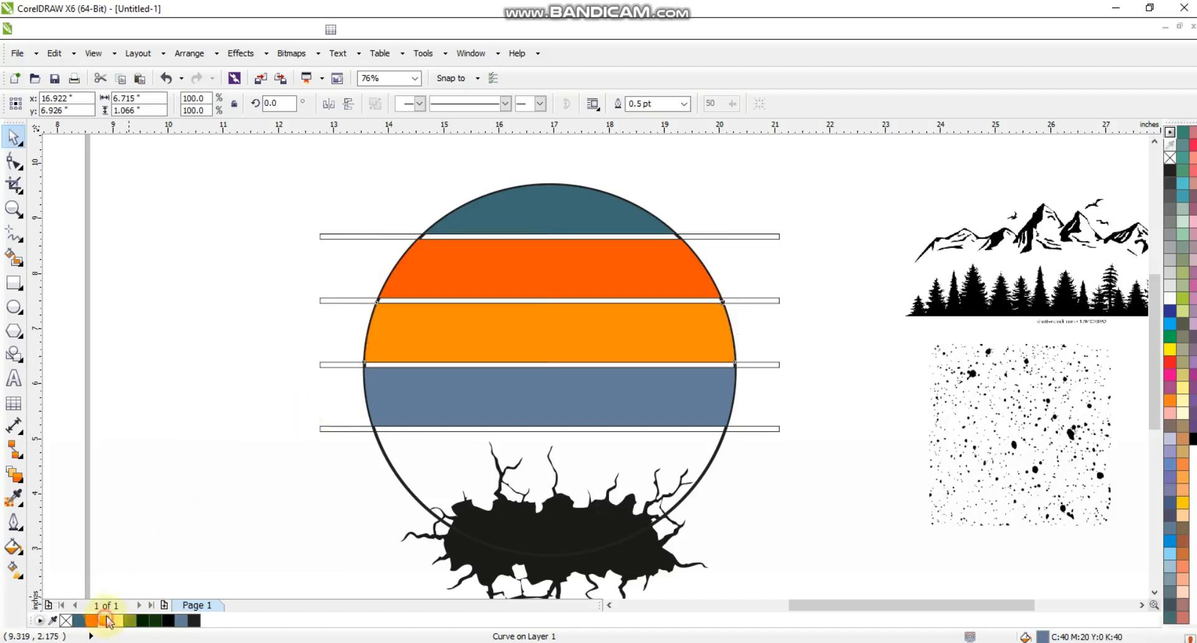
{"action": "left_click", "coordinate": [402, 394]}
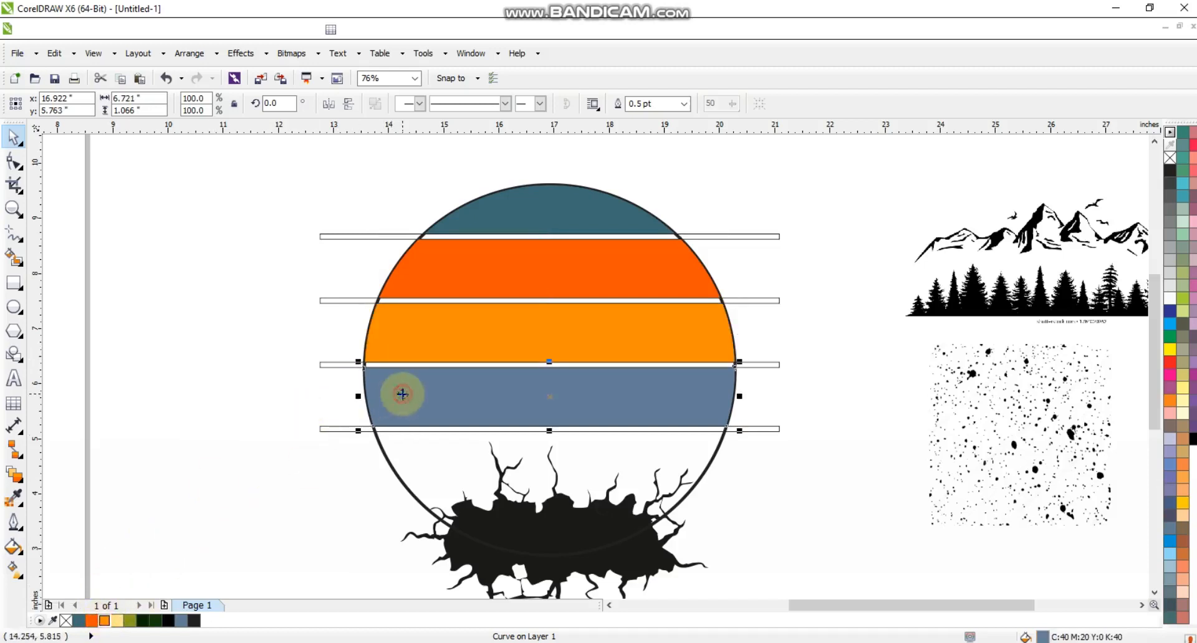
{"action": "left_click", "coordinate": [114, 621]}
{"action": "left_click", "coordinate": [218, 379]}
- Smart Fill the circle's bottom area above the crack and color the new shape olive green
{"action": "scroll", "coordinate": [320, 373], "scroll_direction": "up", "scroll_amount": 1}
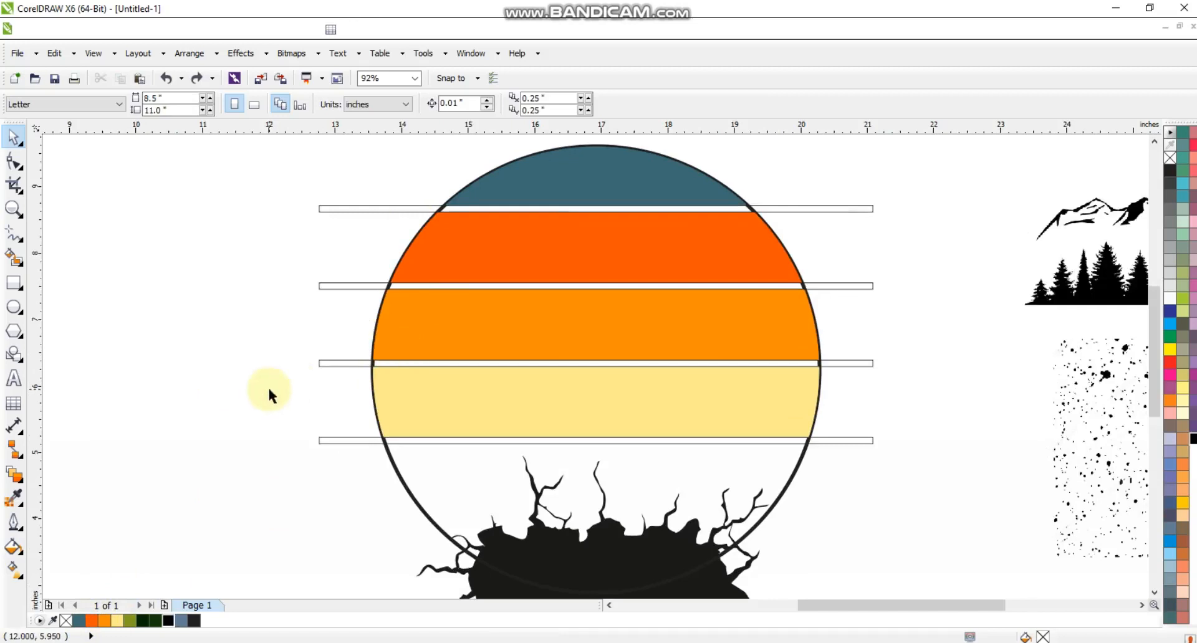
{"action": "left_click", "coordinate": [14, 256]}
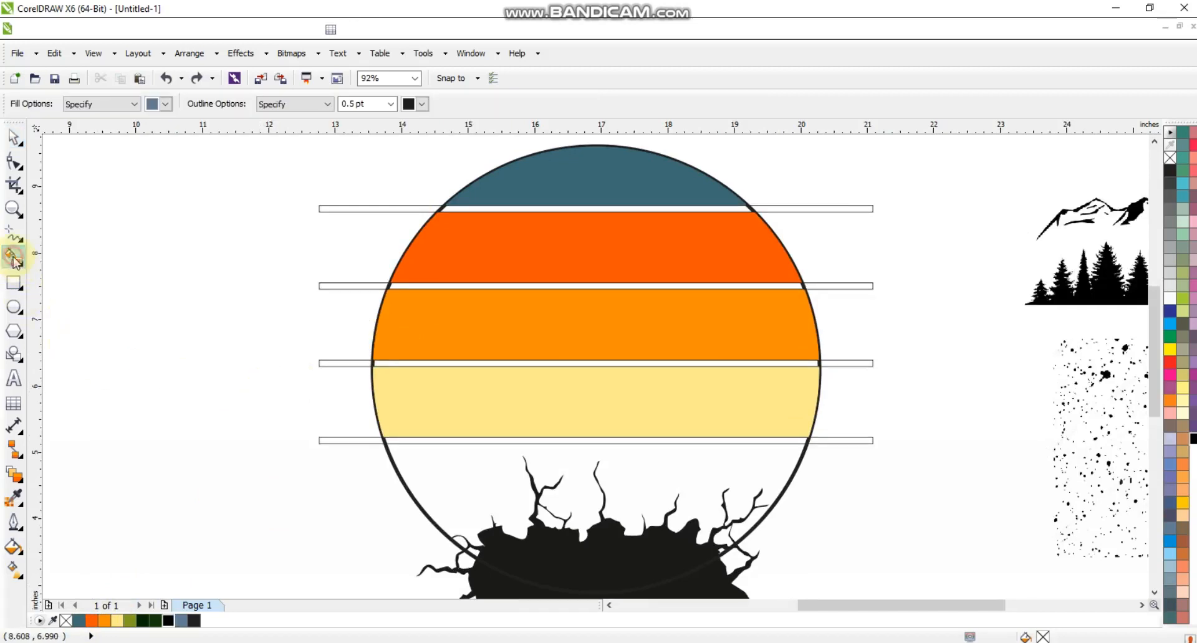
{"action": "left_click", "coordinate": [435, 464]}
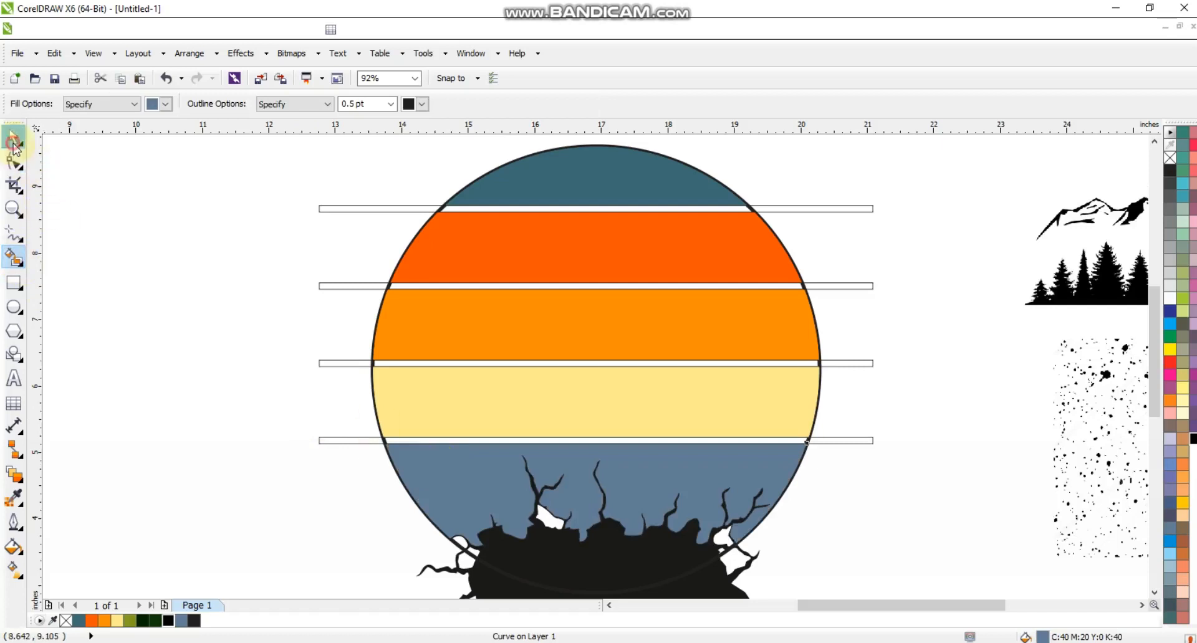
{"action": "left_click", "coordinate": [14, 138]}
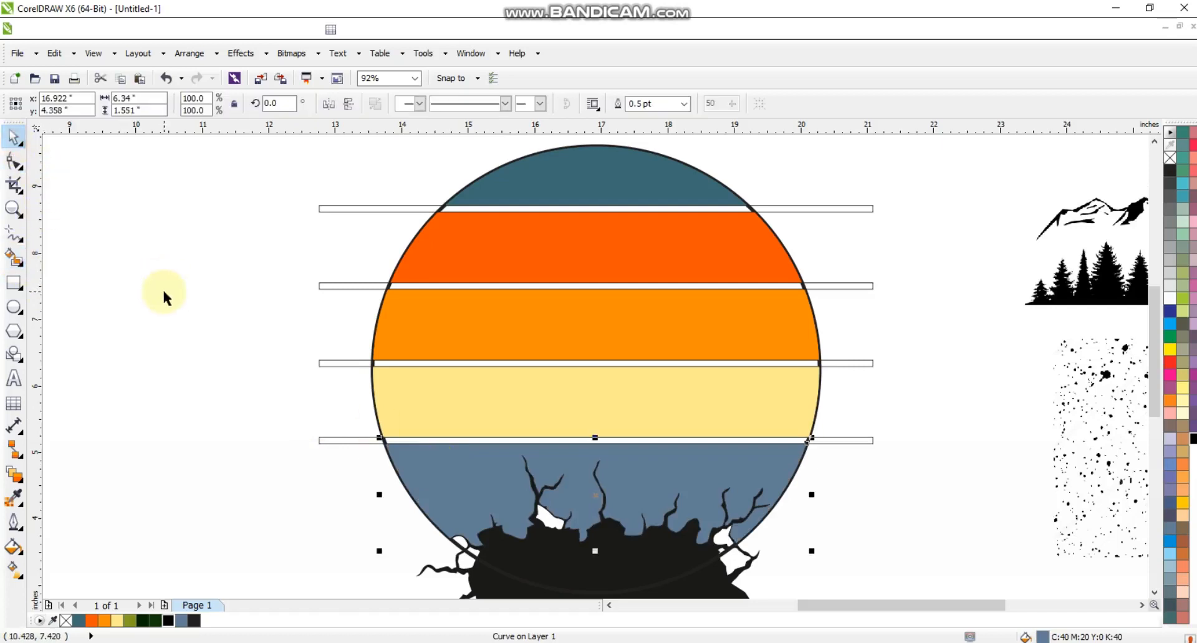
{"action": "left_click", "coordinate": [138, 618]}
- Recolor the cracked base graphic at the bottom of the circle black
{"action": "left_click", "coordinate": [666, 552]}
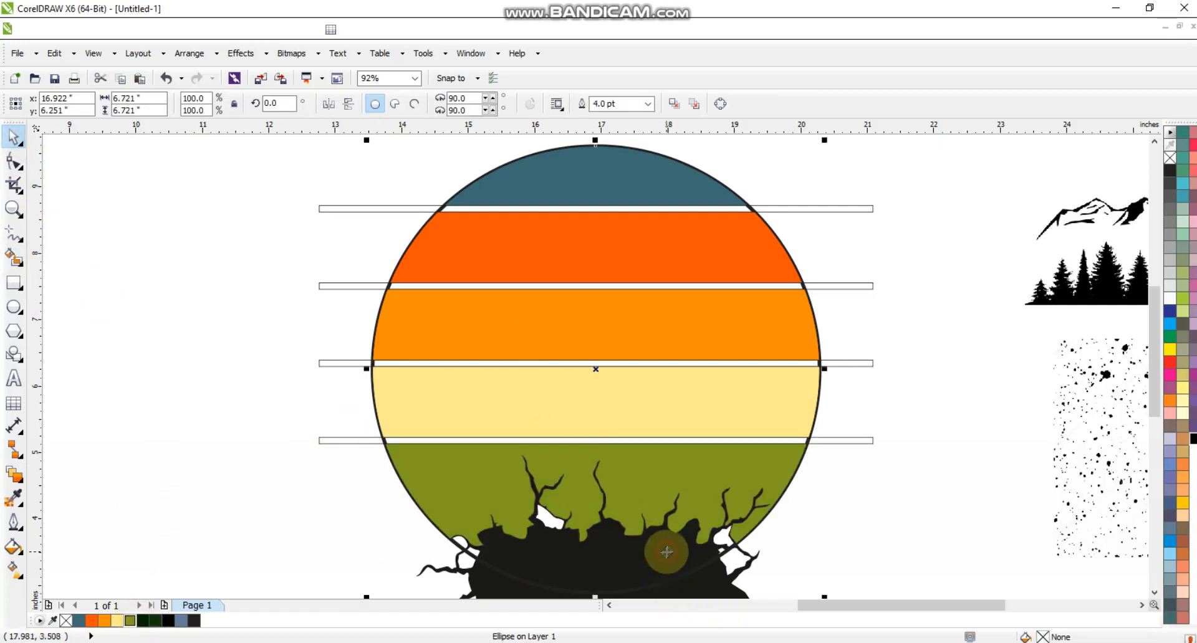
{"action": "left_click", "coordinate": [748, 567]}
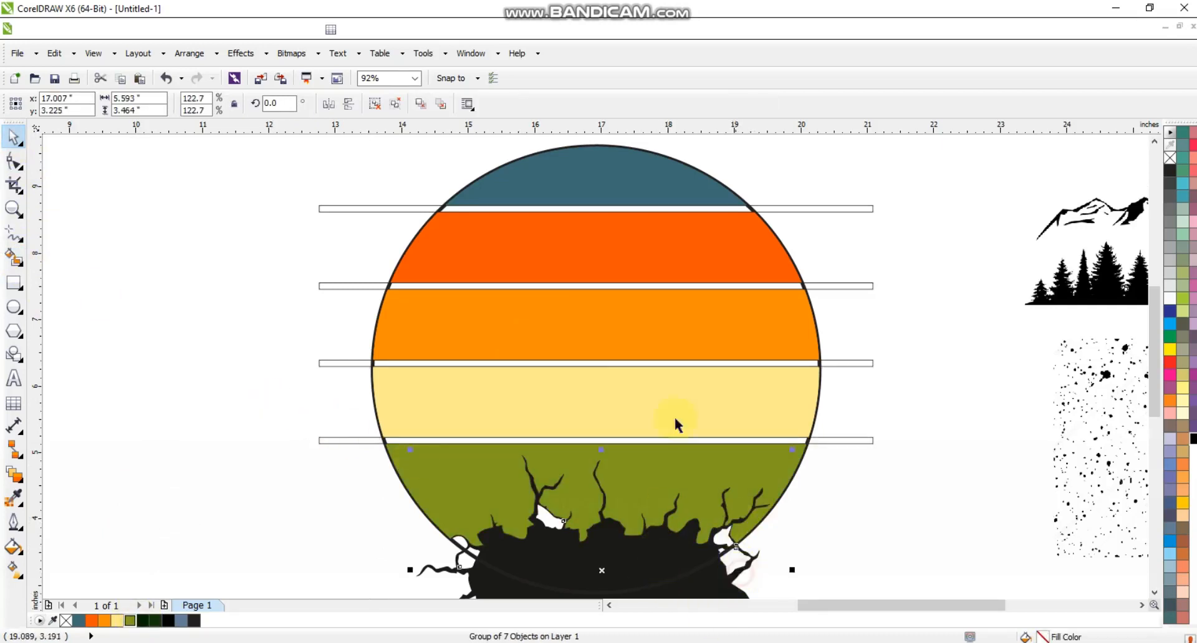
{"action": "key", "text": "shift+F2"}
{"action": "key", "text": "F3"}
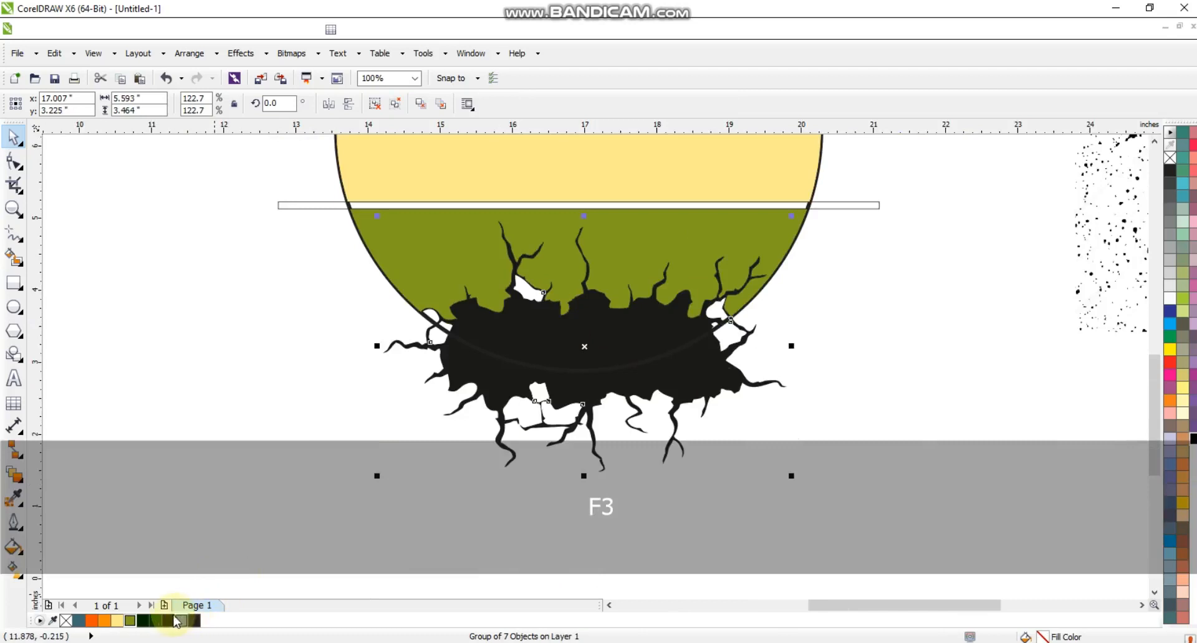
{"action": "key", "text": "F3"}
- Delete the welded horizontal bars crossing the circle
{"action": "key", "text": "Escape"}
{"action": "left_click", "coordinate": [681, 323]}
{"action": "key", "text": "Delete"}
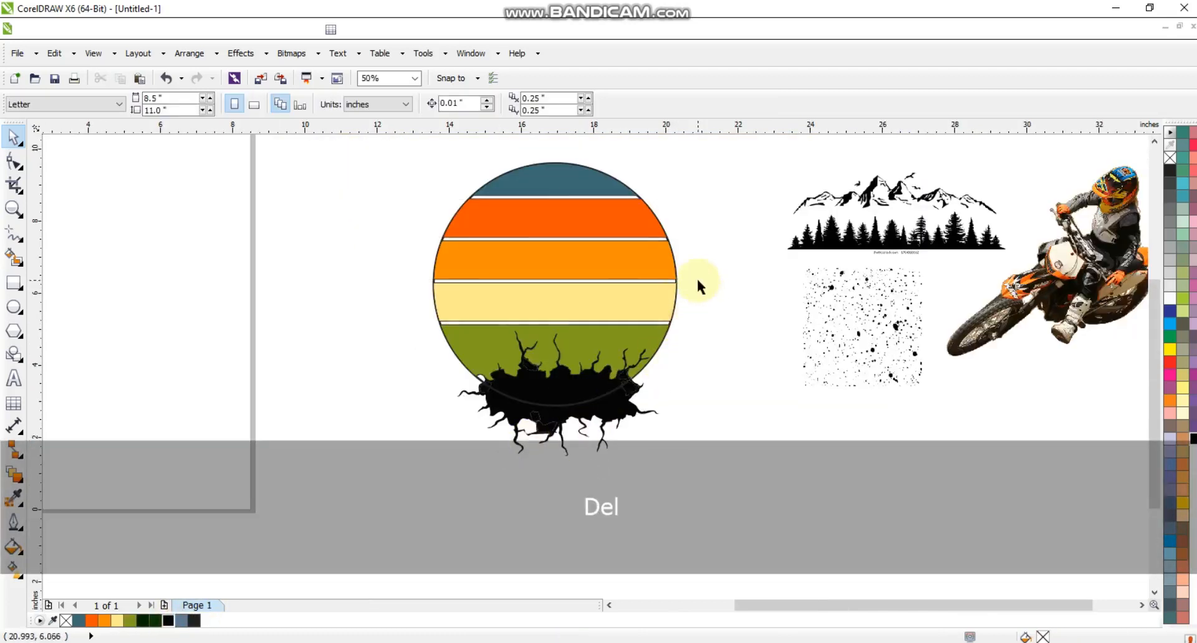
- Fill the full circle with black #050505 and send it behind the colored bands
{"action": "left_click", "coordinate": [641, 194]}
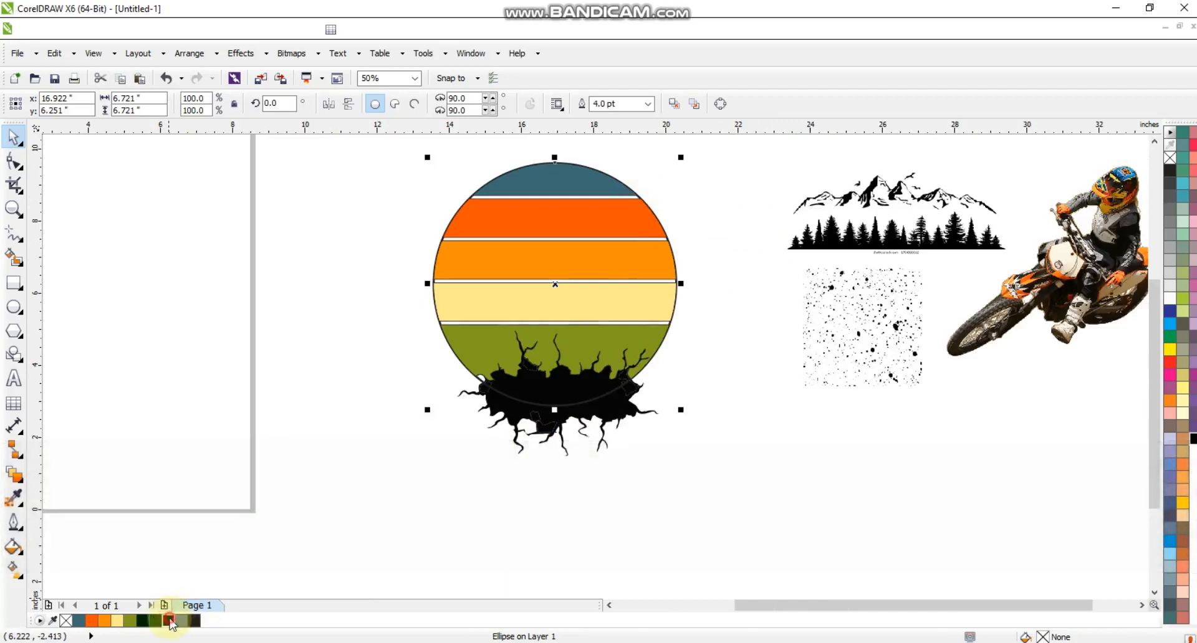
{"action": "left_click", "coordinate": [170, 621]}
{"action": "key", "text": "shift+Page_Down"}
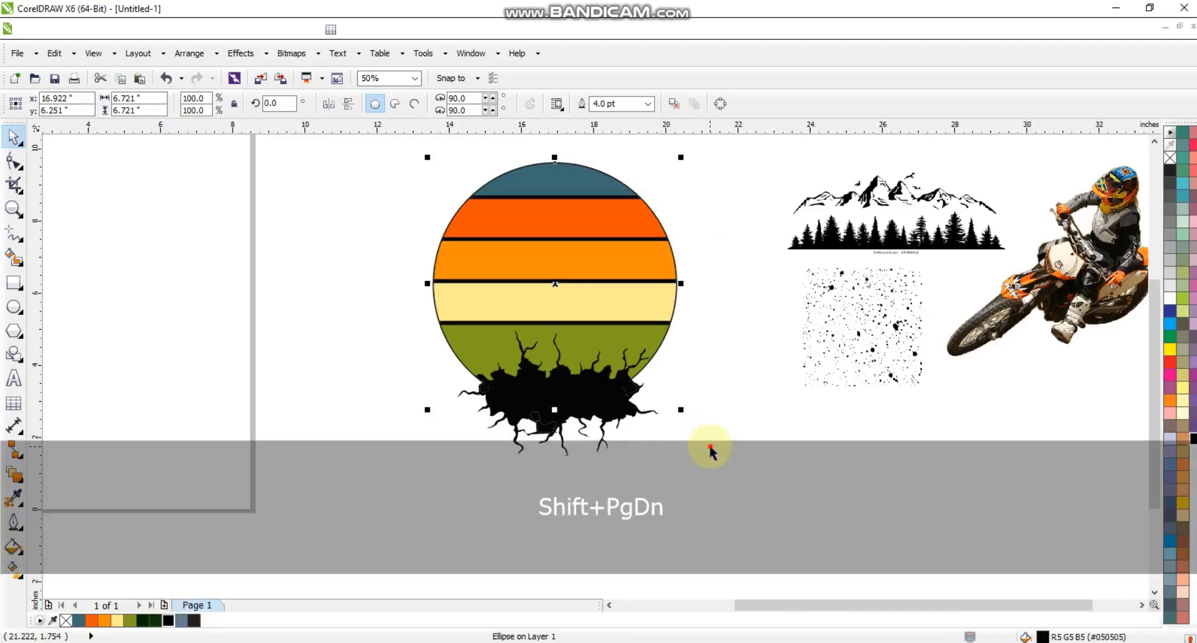
- Remove the outlines from all the sunset and crack objects
{"action": "left_click_drag", "start_coordinate": [721, 473], "coordinate": [359, 144]}
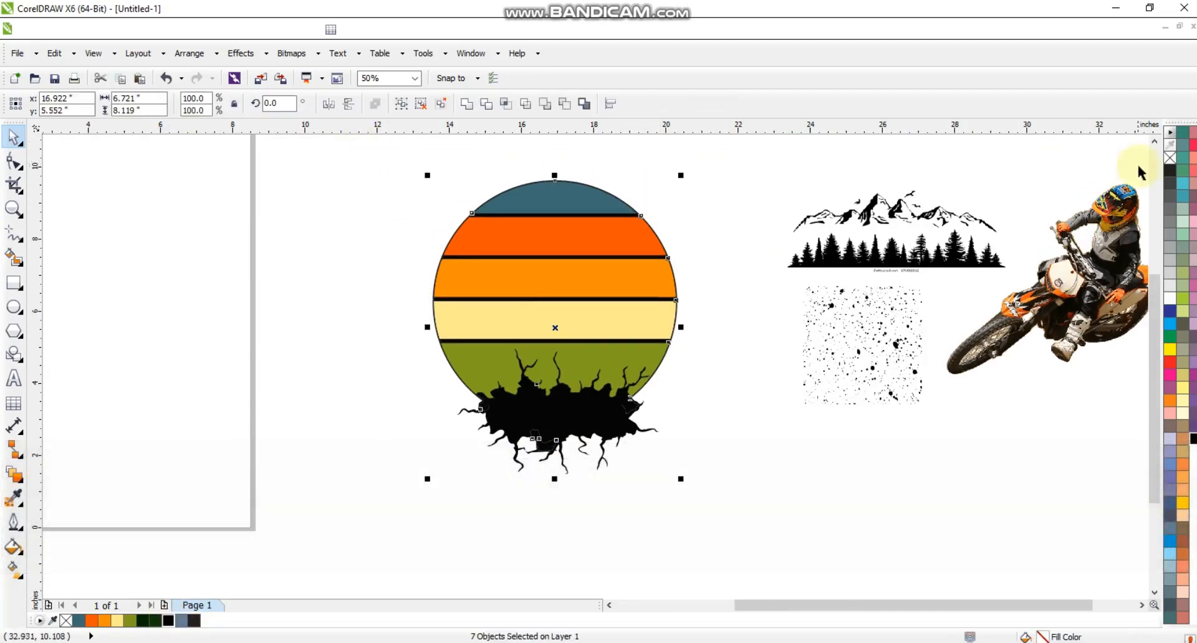
{"action": "right_click", "coordinate": [1170, 158]}
{"action": "left_click", "coordinate": [708, 171]}
- Ungroup the crack graphic and delete the small filler pieces at its lower, right and left edges
{"action": "left_click", "coordinate": [547, 448]}
{"action": "left_click", "coordinate": [374, 103]}
{"action": "left_click", "coordinate": [358, 376]}
{"action": "left_click_drag", "start_coordinate": [470, 480], "coordinate": [582, 423]}
{"action": "key", "text": "Delete"}
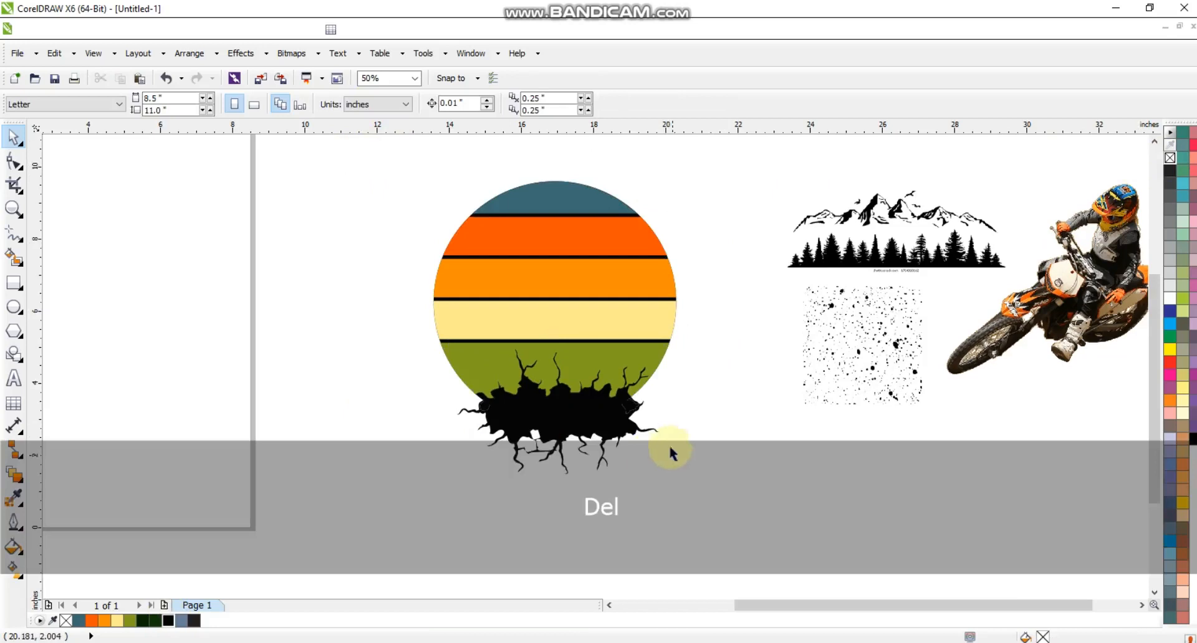
{"action": "left_click", "coordinate": [627, 405]}
{"action": "key", "text": "Delete"}
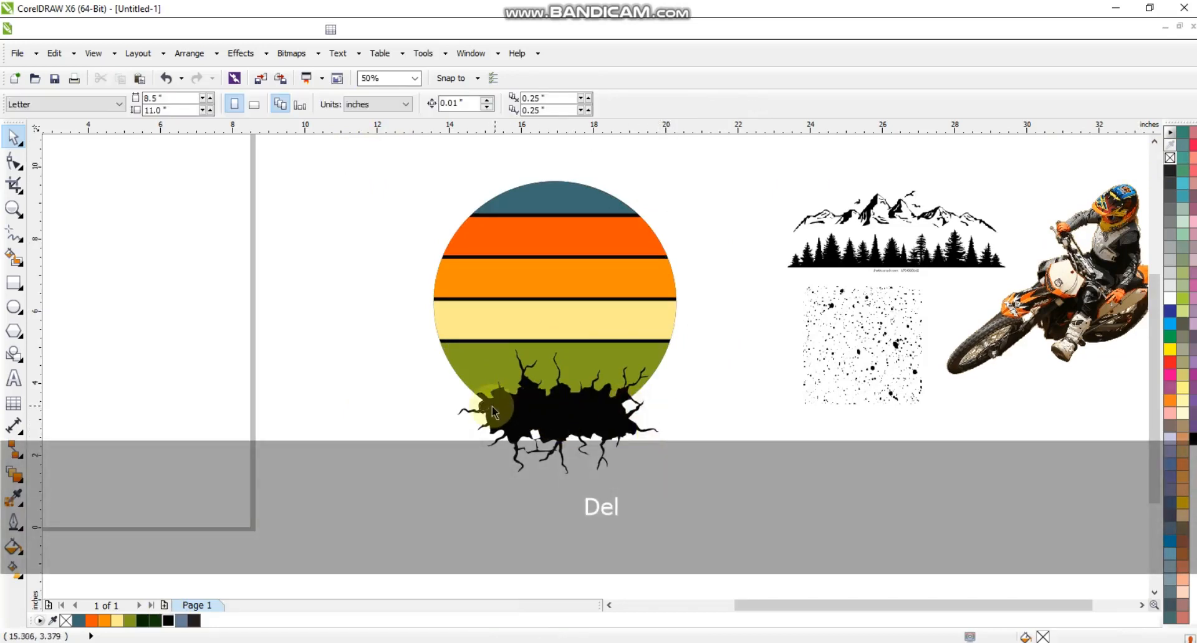
{"action": "left_click", "coordinate": [484, 406]}
{"action": "key", "text": "Delete"}
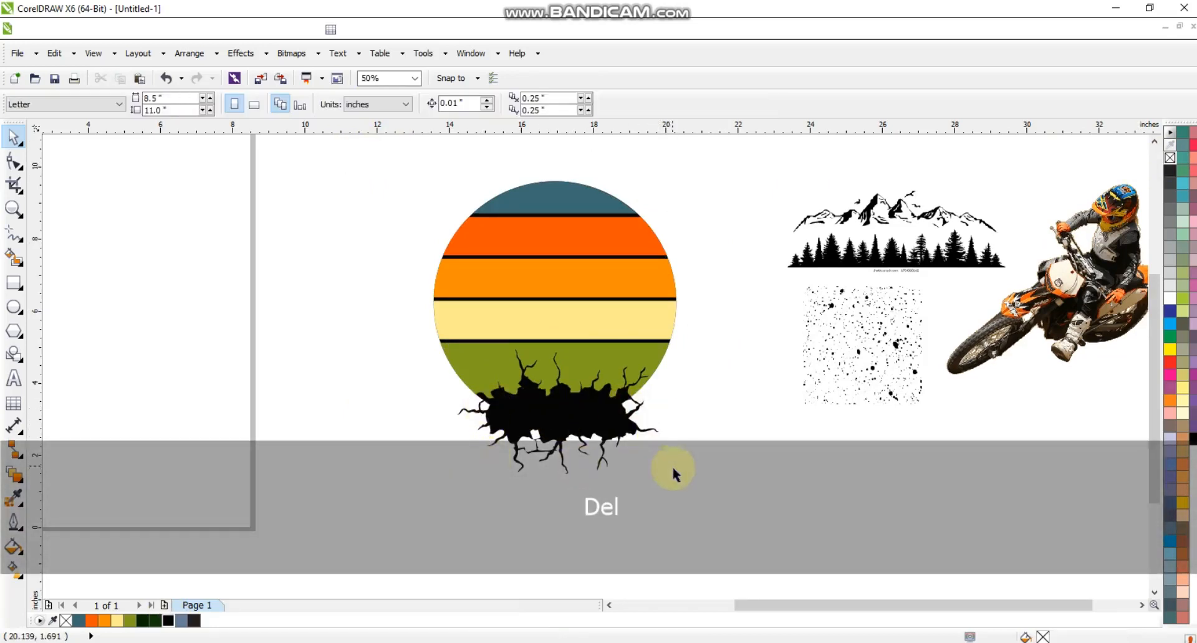
{"action": "left_click_drag", "start_coordinate": [701, 481], "coordinate": [399, 341]}
{"action": "left_click_drag", "start_coordinate": [696, 481], "coordinate": [707, 482]}
{"action": "left_click", "coordinate": [717, 482]}
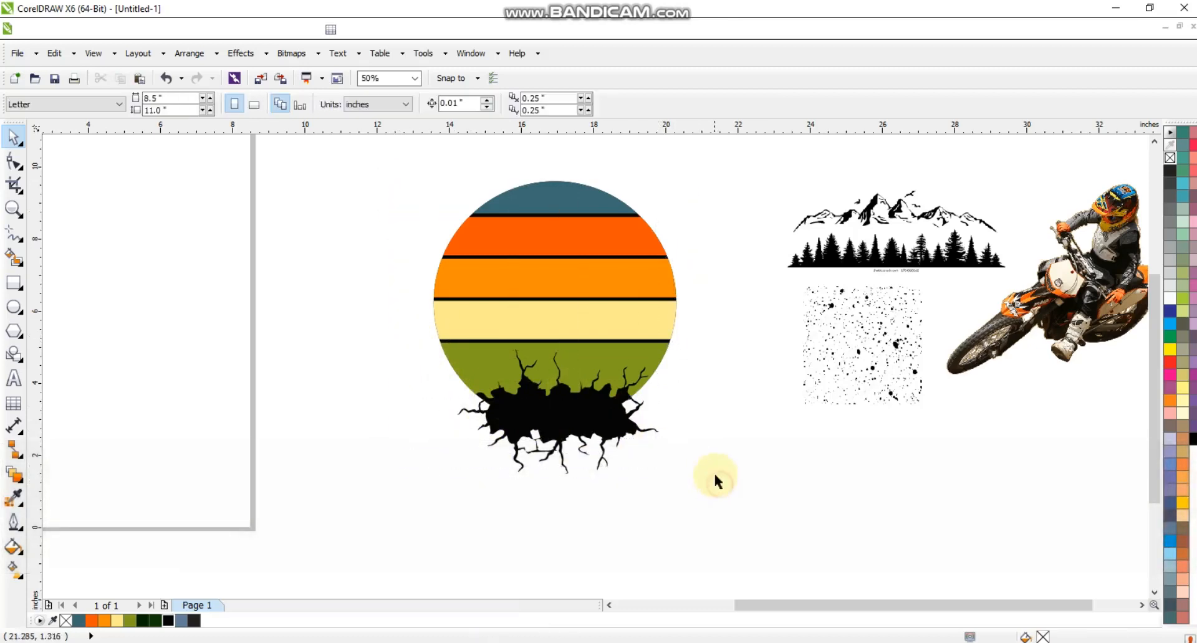
- PowerClip the five colored bands inside the black circle
{"action": "left_click", "coordinate": [856, 358]}
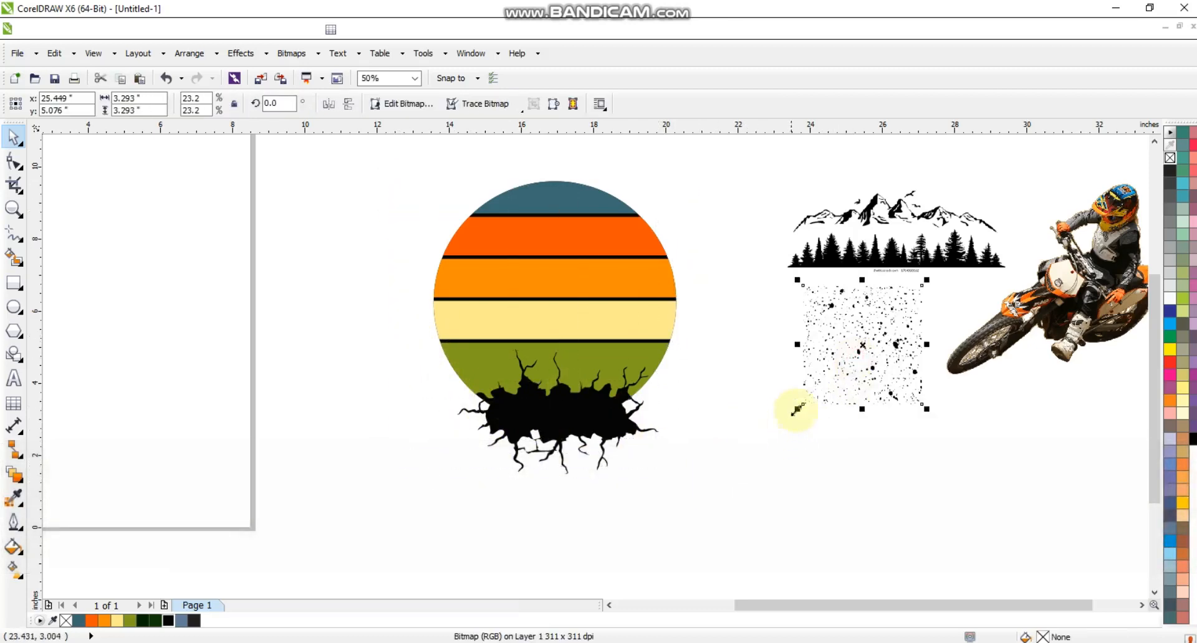
{"action": "left_click", "coordinate": [652, 360]}
{"action": "left_click", "coordinate": [641, 319], "text": "shift"}
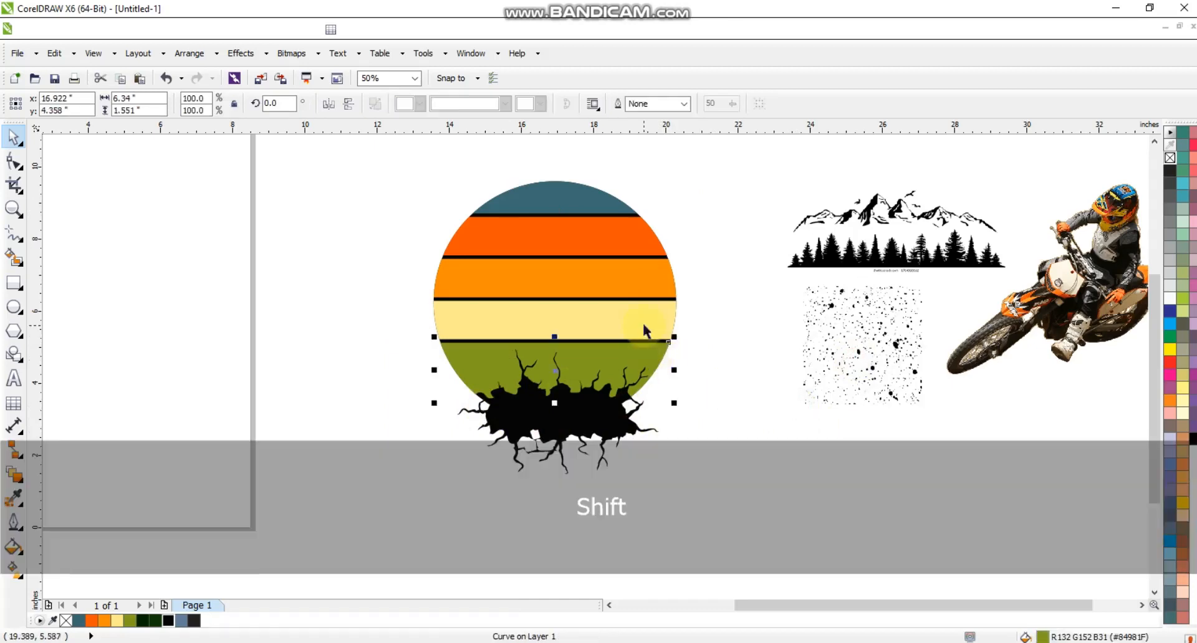
{"action": "left_click", "coordinate": [623, 269], "text": "shift"}
{"action": "left_click", "coordinate": [614, 240], "text": "shift"}
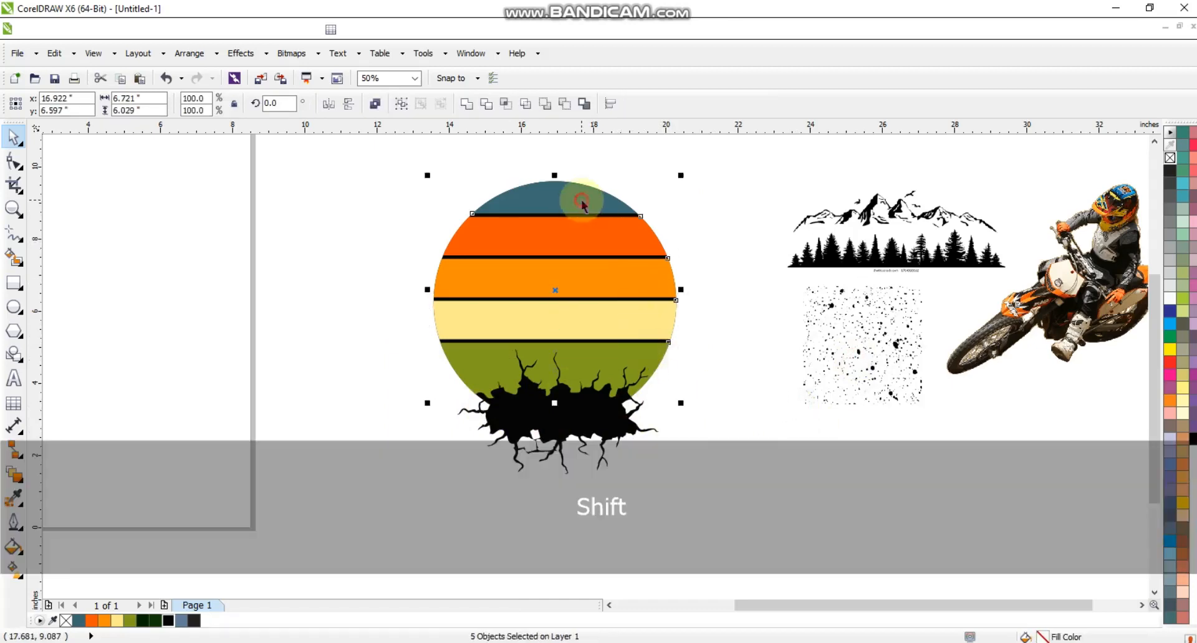
{"action": "key", "text": "shift+Page_Down"}
{"action": "key", "text": "w"}
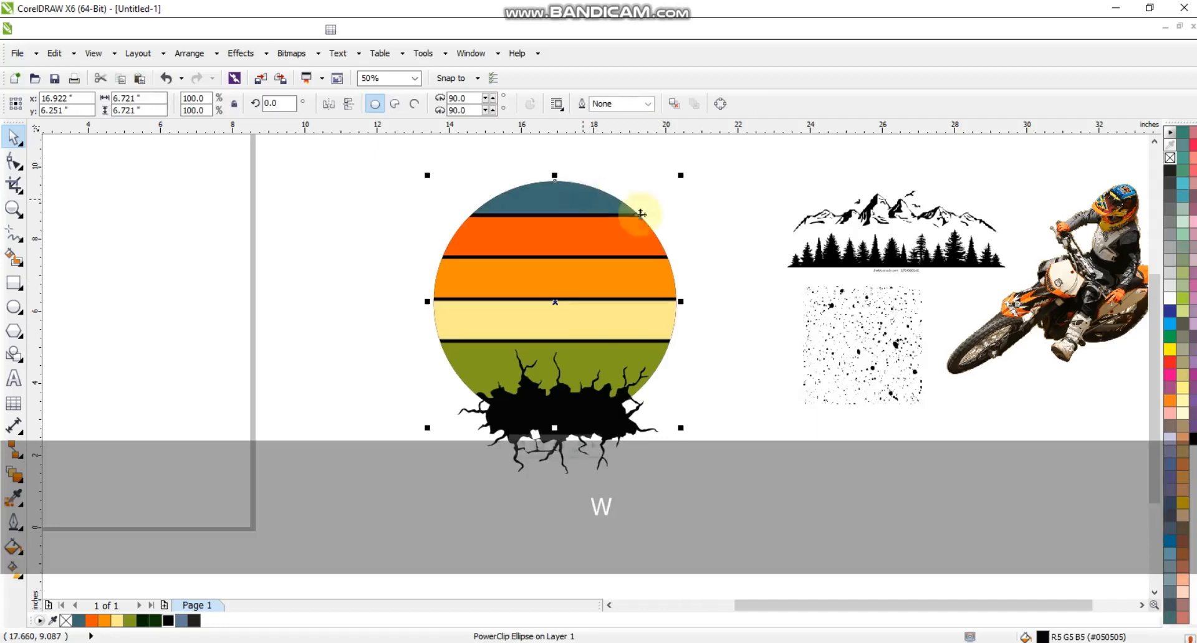
- Convert the splatter image to vectors with an outline trace, reducing the bitmap first
{"action": "left_click", "coordinate": [829, 353]}
{"action": "key", "text": "shift+F2"}
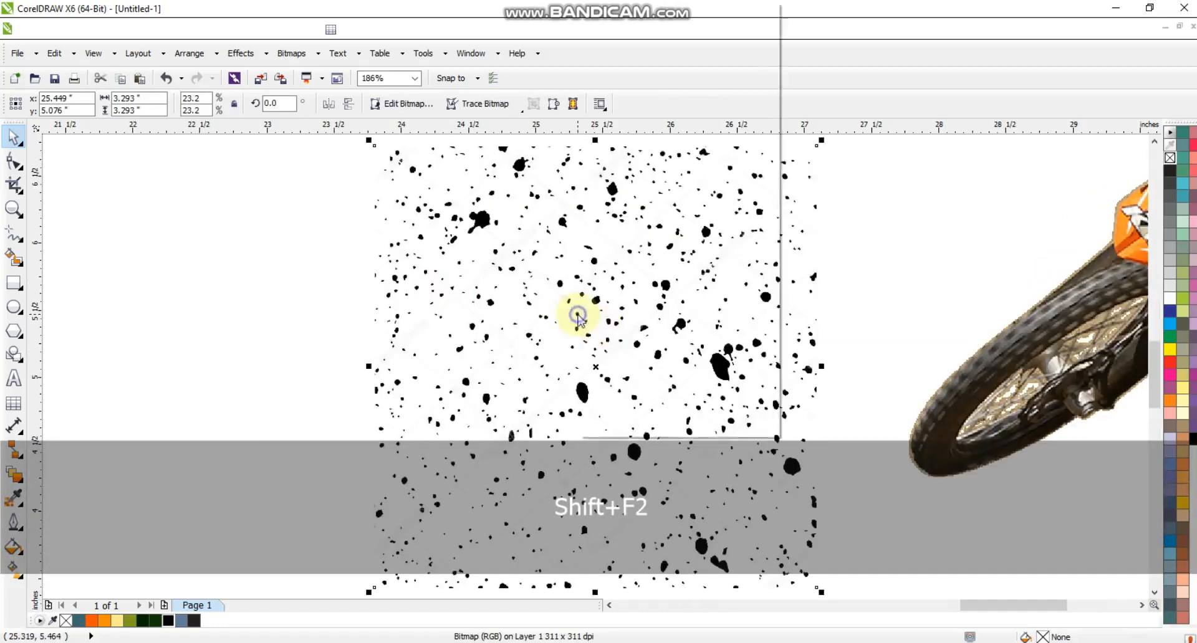
{"action": "right_click", "coordinate": [580, 312]}
{"action": "mouse_move", "coordinate": [630, 82]}
{"action": "left_click", "coordinate": [842, 147]}
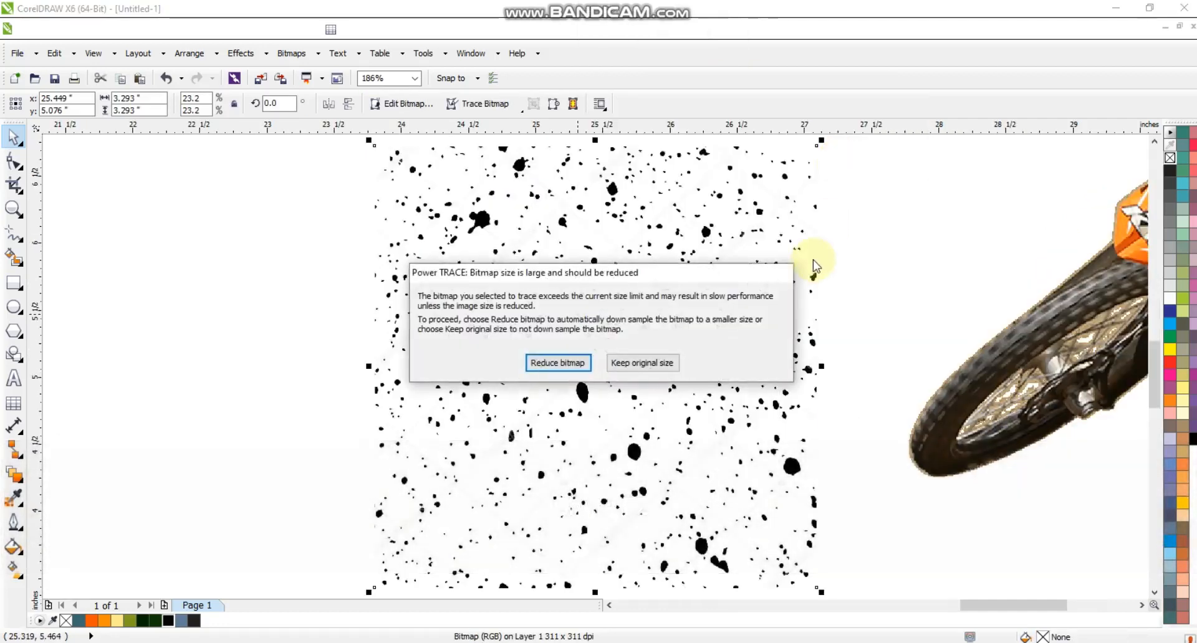
{"action": "left_click", "coordinate": [588, 363]}
{"action": "left_click", "coordinate": [788, 518]}
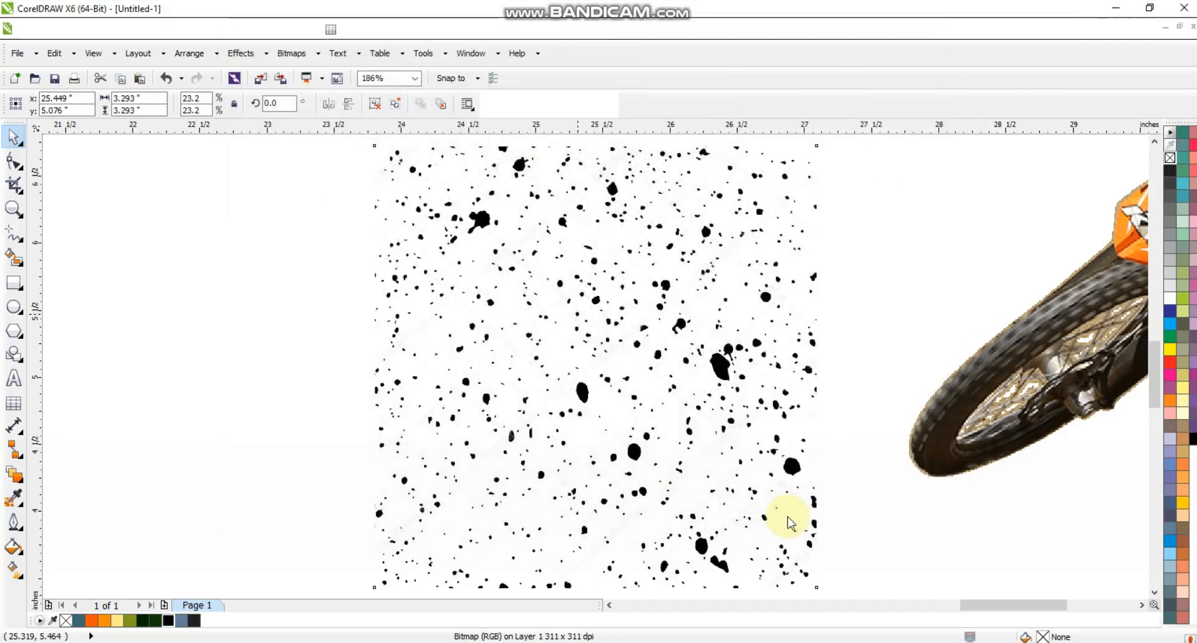
- Ungroup the traced splatter, then group the specks of its left part and move them clear of the rest
{"action": "left_click", "coordinate": [377, 106]}
{"action": "scroll", "coordinate": [499, 341], "scroll_direction": "down", "scroll_amount": 2}
{"action": "key", "text": "Escape"}
{"action": "left_click_drag", "start_coordinate": [400, 232], "coordinate": [530, 505]}
{"action": "key", "text": "ctrl+g"}
{"action": "left_click_drag", "start_coordinate": [496, 381], "coordinate": [372, 377]}
- Rotate the separated splatter group to 270 degrees as a horizontal strip and place it between the sun and the remaining splatter
{"action": "key", "text": "F3"}
{"action": "left_click", "coordinate": [374, 377]}
{"action": "left_click", "coordinate": [377, 315]}
{"action": "left_click", "coordinate": [375, 309]}
{"action": "left_click_drag", "start_coordinate": [387, 320], "coordinate": [405, 390]}
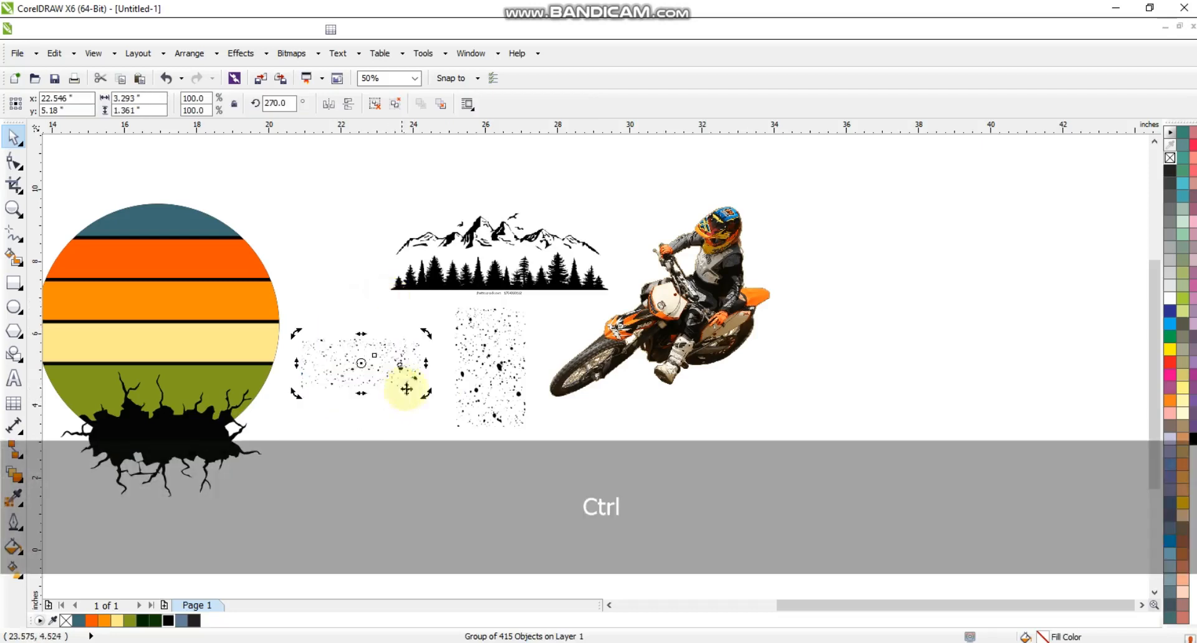
- Duplicate the splatter strip horizontally beside itself and group both copies into one strip about 6.59 inches wide
{"action": "key", "text": "shift+F2"}
{"action": "key", "text": "F3"}
{"action": "key", "text": "Escape"}
{"action": "left_click_drag", "start_coordinate": [586, 356], "coordinate": [1055, 385]}
{"action": "left_click", "coordinate": [760, 373], "text": "shift"}
{"action": "key", "text": "ctrl+g"}
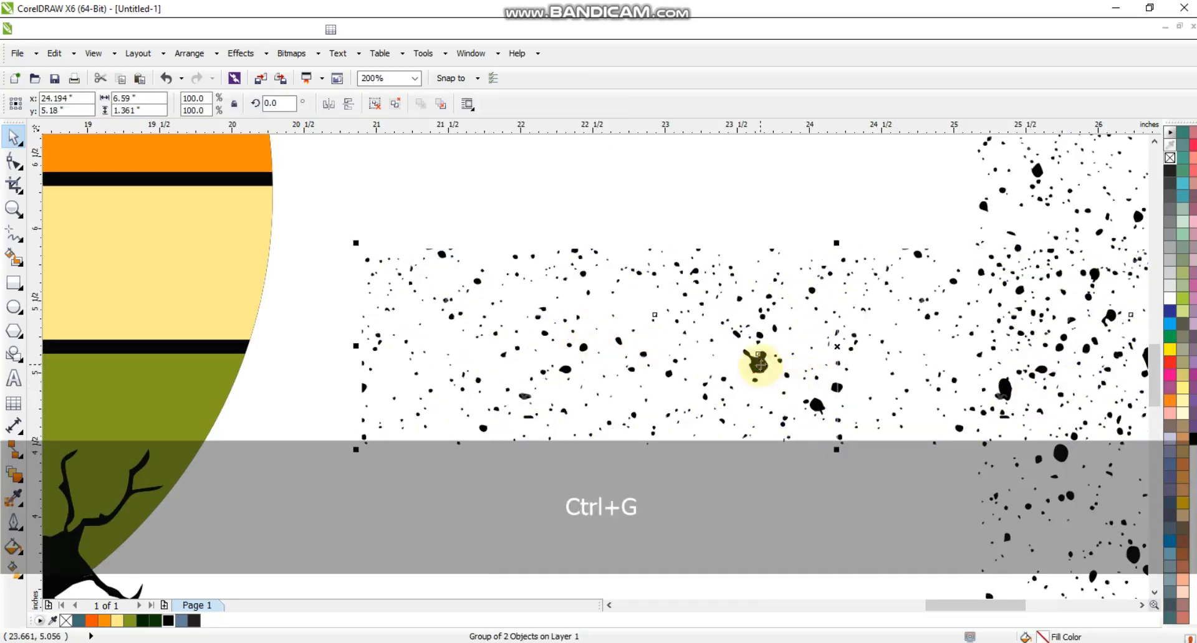
- Stack four rows of the splatter strip over the sun and PowerClip them inside the circle
{"action": "key", "text": "F3"}
{"action": "left_click_drag", "start_coordinate": [759, 361], "coordinate": [606, 312]}
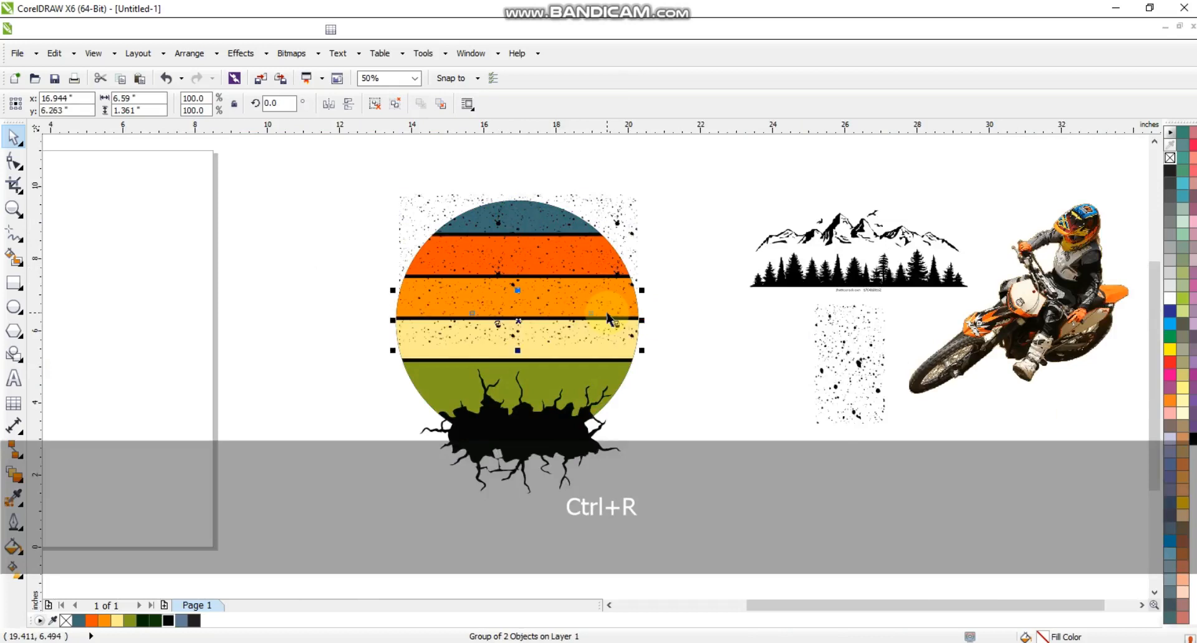
{"action": "left_click", "coordinate": [636, 274], "text": "shift"}
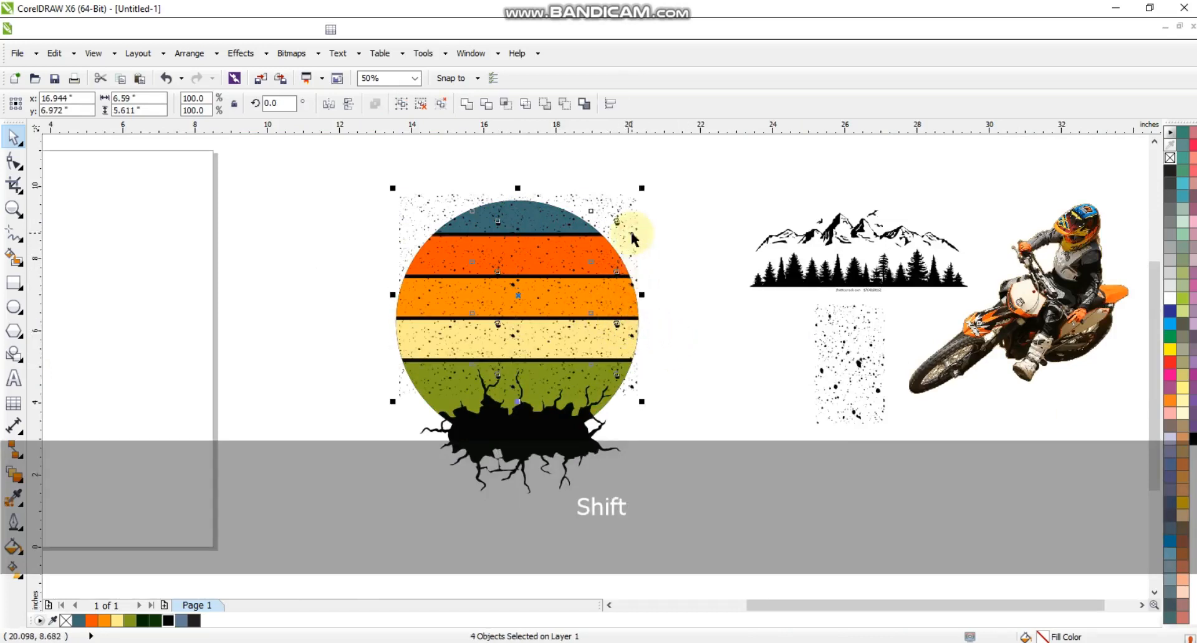
{"action": "key", "text": "shift+Page_Down"}
{"action": "key", "text": "w"}
{"action": "left_click", "coordinate": [567, 248]}
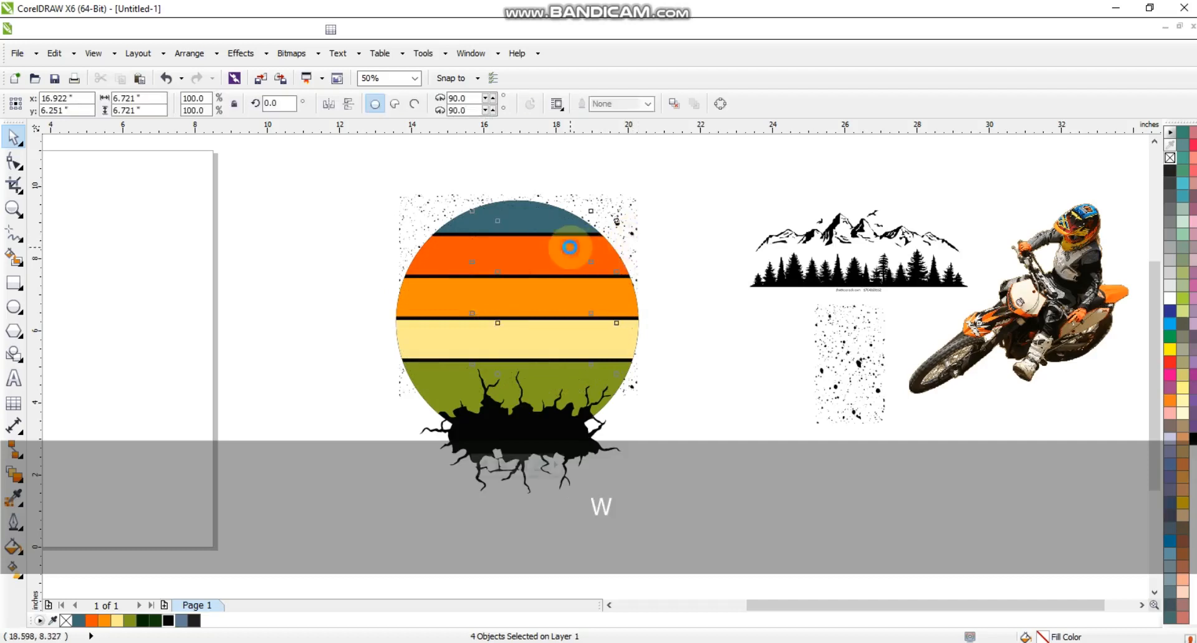
{"action": "left_click", "coordinate": [671, 248]}
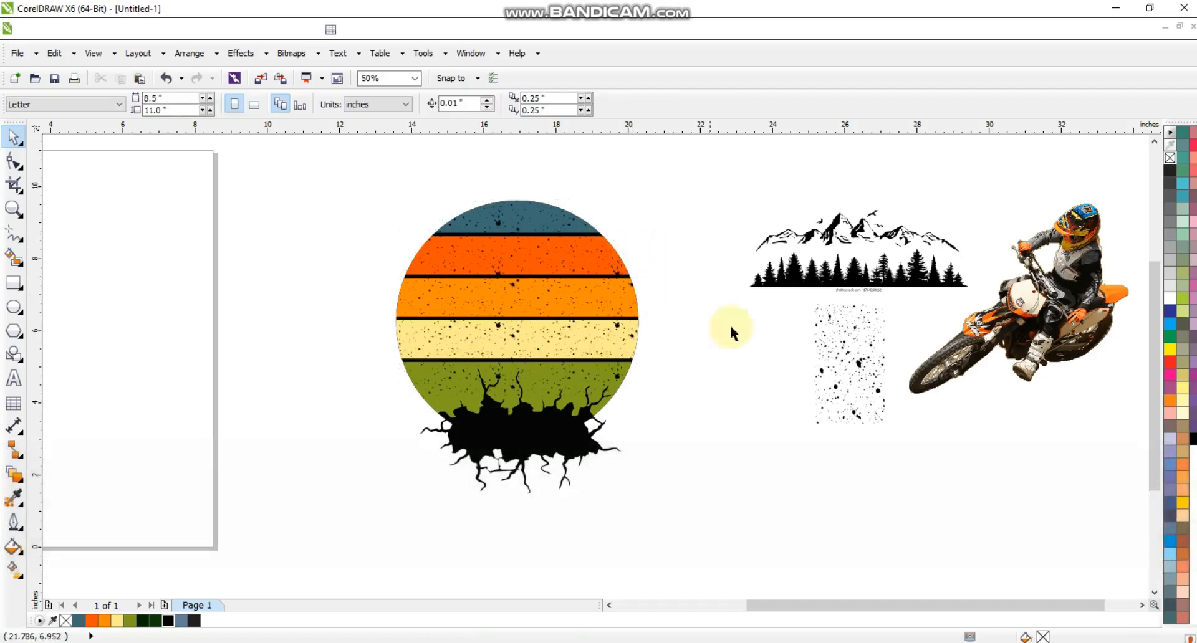
- Convert the motocross rider image to a 300 dpi CMYK Color (32-bit) bitmap with anti-aliasing and transparent background
{"action": "left_click", "coordinate": [1009, 324]}
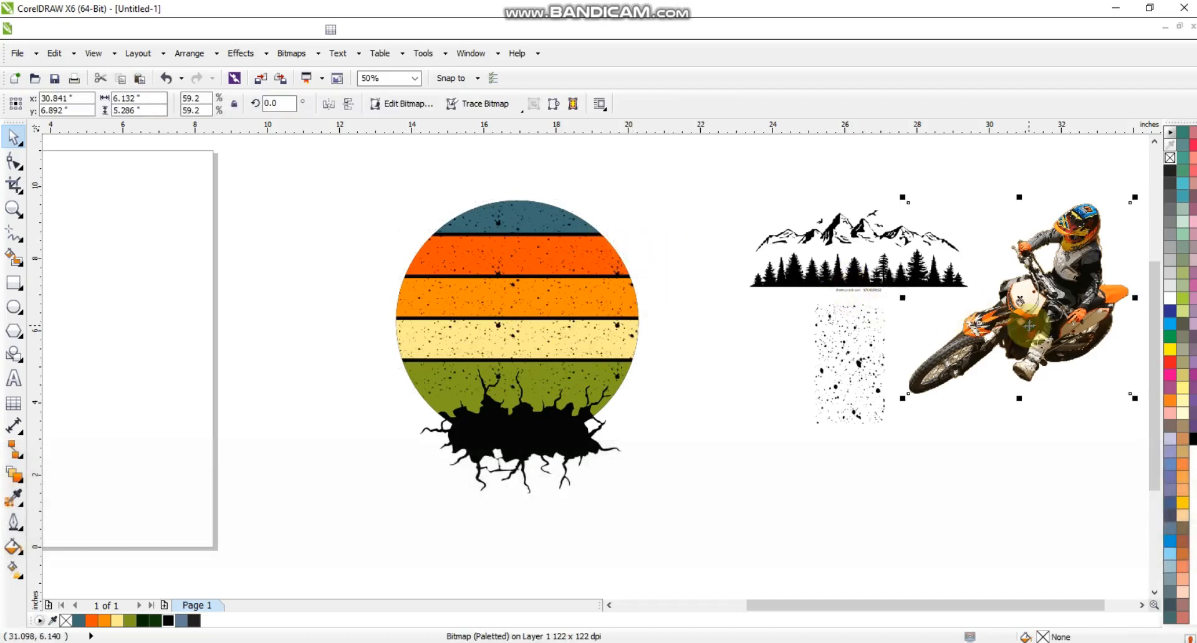
{"action": "key", "text": "shift+F2"}
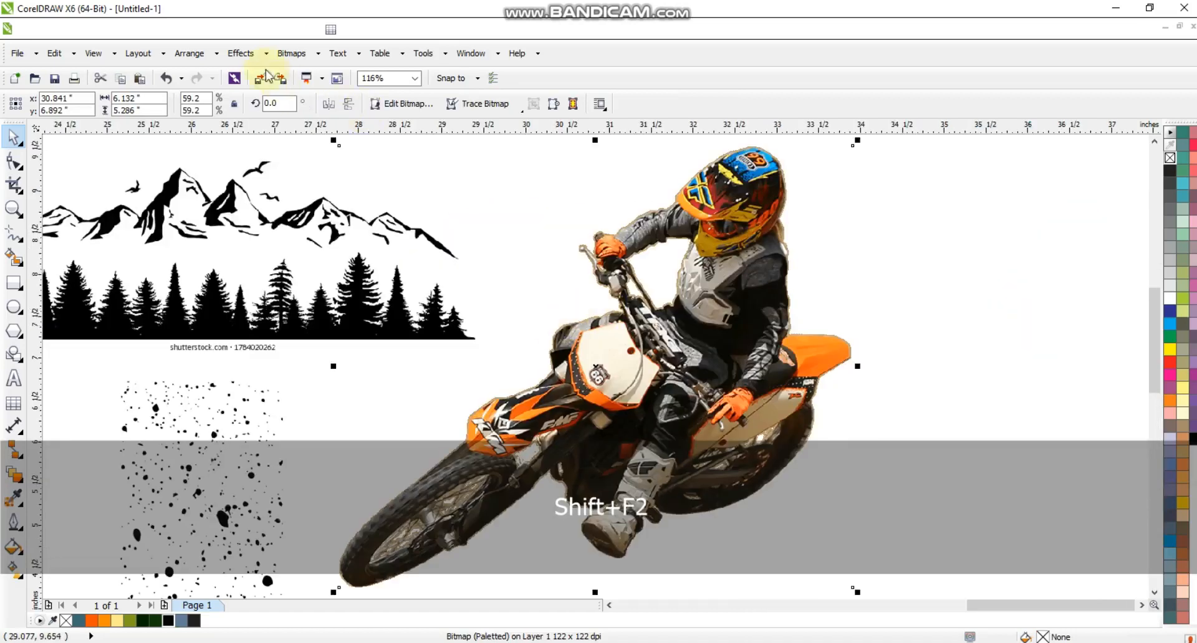
{"action": "left_click", "coordinate": [288, 53]}
{"action": "left_click", "coordinate": [286, 13]}
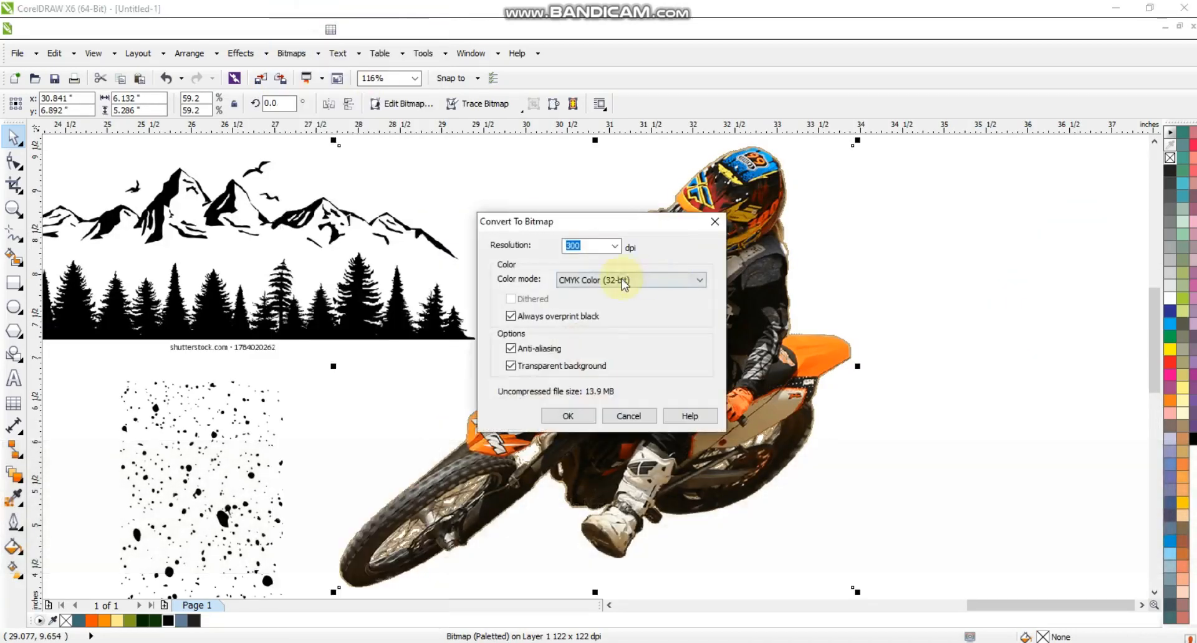
{"action": "left_click", "coordinate": [570, 415]}
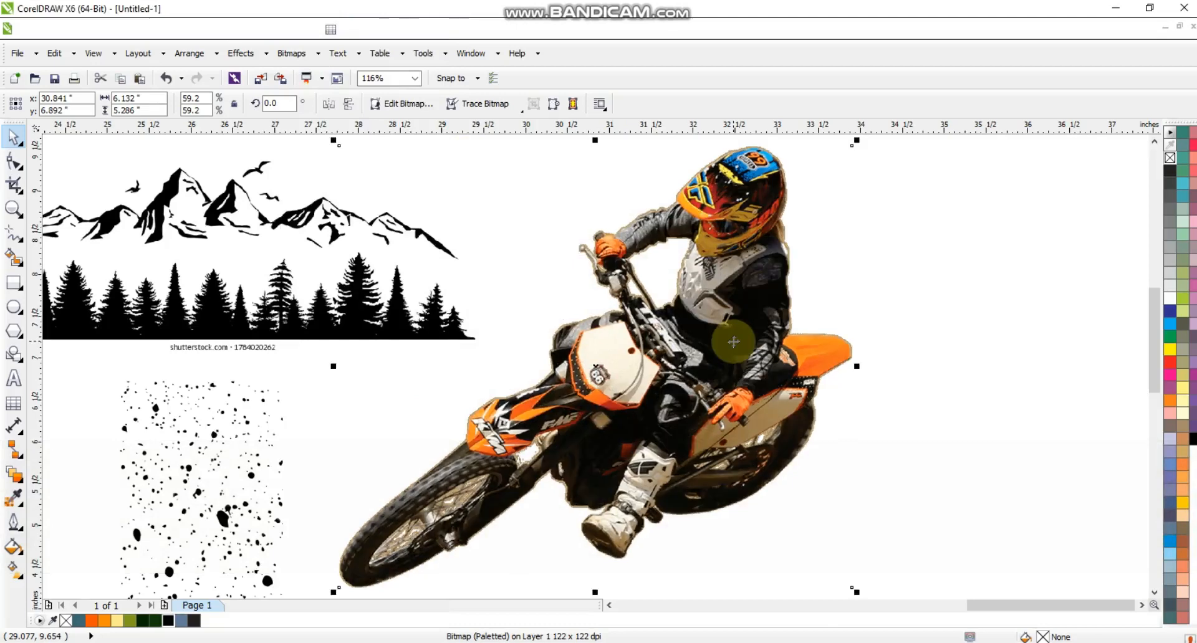
- Outline-trace the rider as a low quality image with smoothing 25, removing the background and deleting the original
{"action": "right_click", "coordinate": [733, 341]}
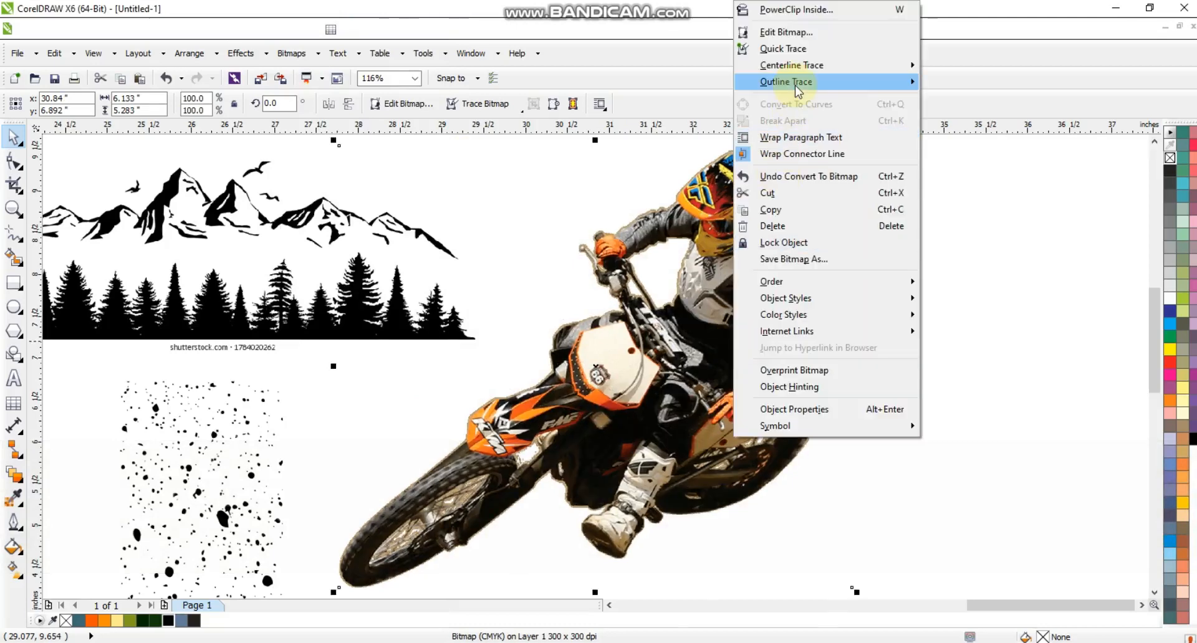
{"action": "mouse_move", "coordinate": [802, 81]}
{"action": "left_click", "coordinate": [987, 148]}
{"action": "left_click", "coordinate": [620, 360]}
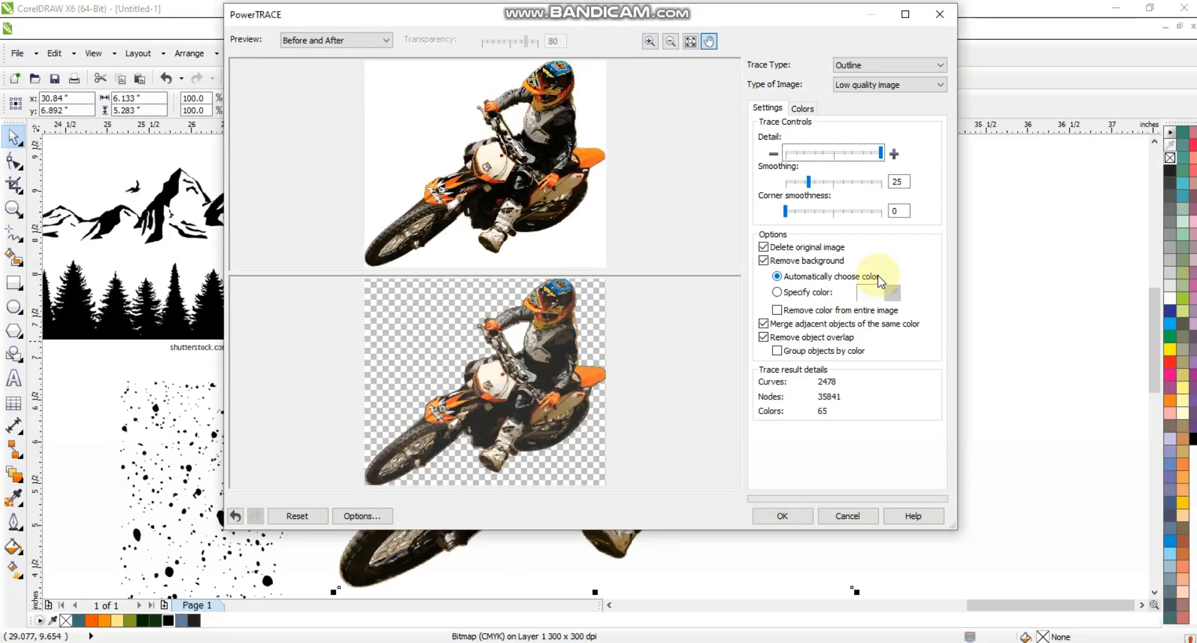
{"action": "left_click", "coordinate": [782, 516]}
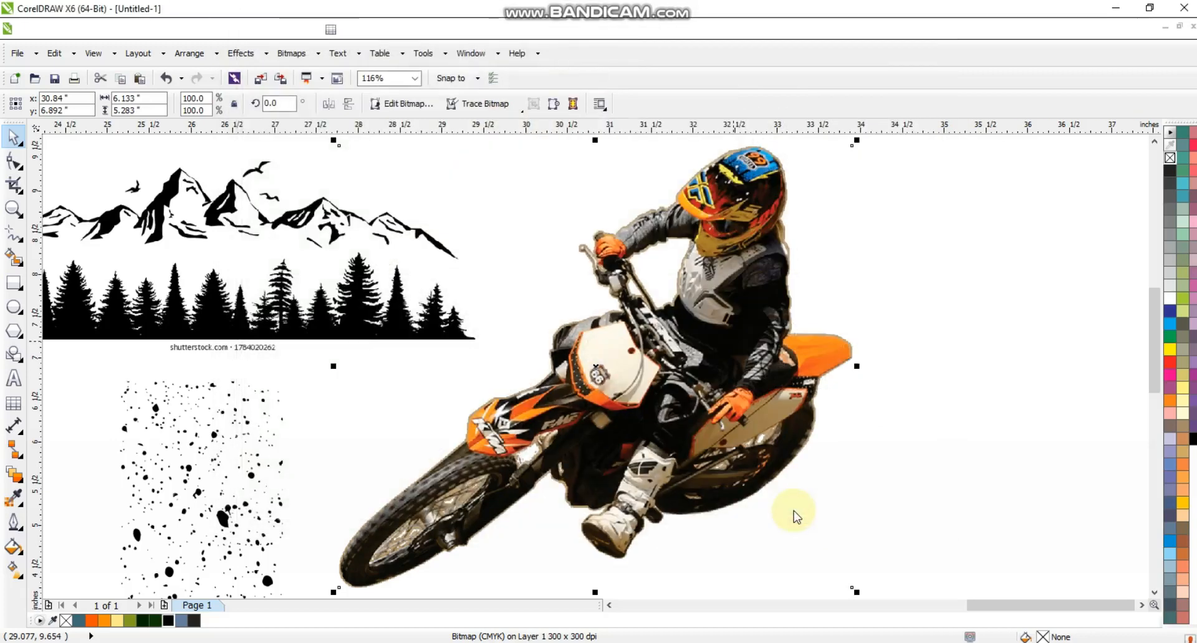
- Move the traced rider farther right into empty space away from the mountain image
{"action": "left_click", "coordinate": [705, 390]}
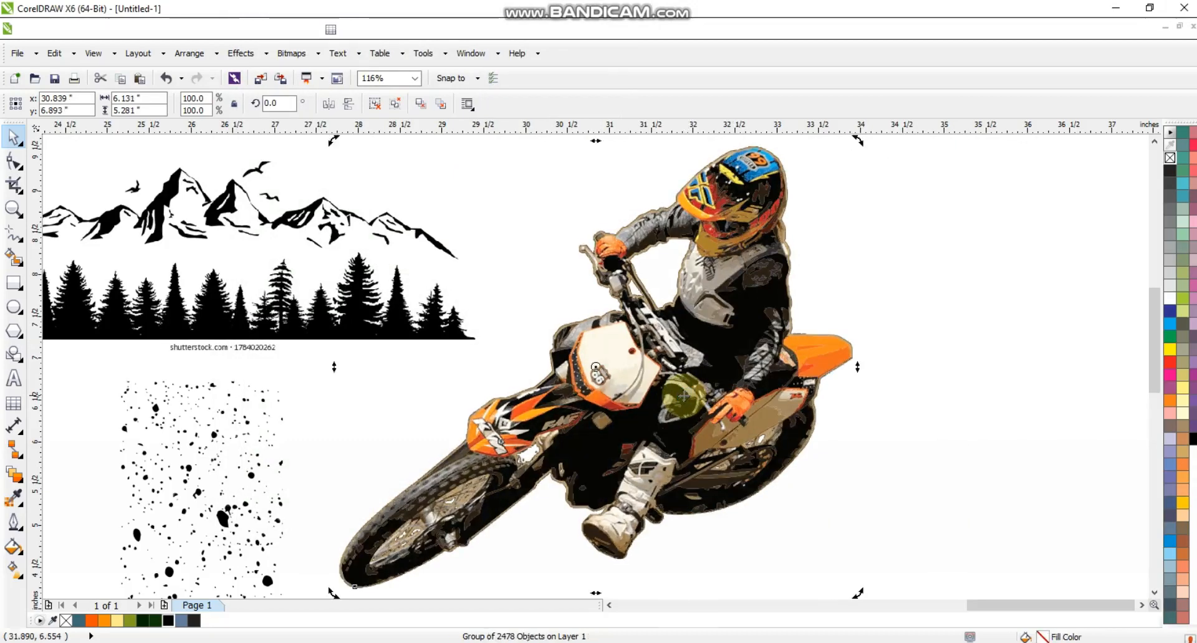
{"action": "key", "text": "F3"}
{"action": "left_click_drag", "start_coordinate": [681, 392], "coordinate": [854, 392]}
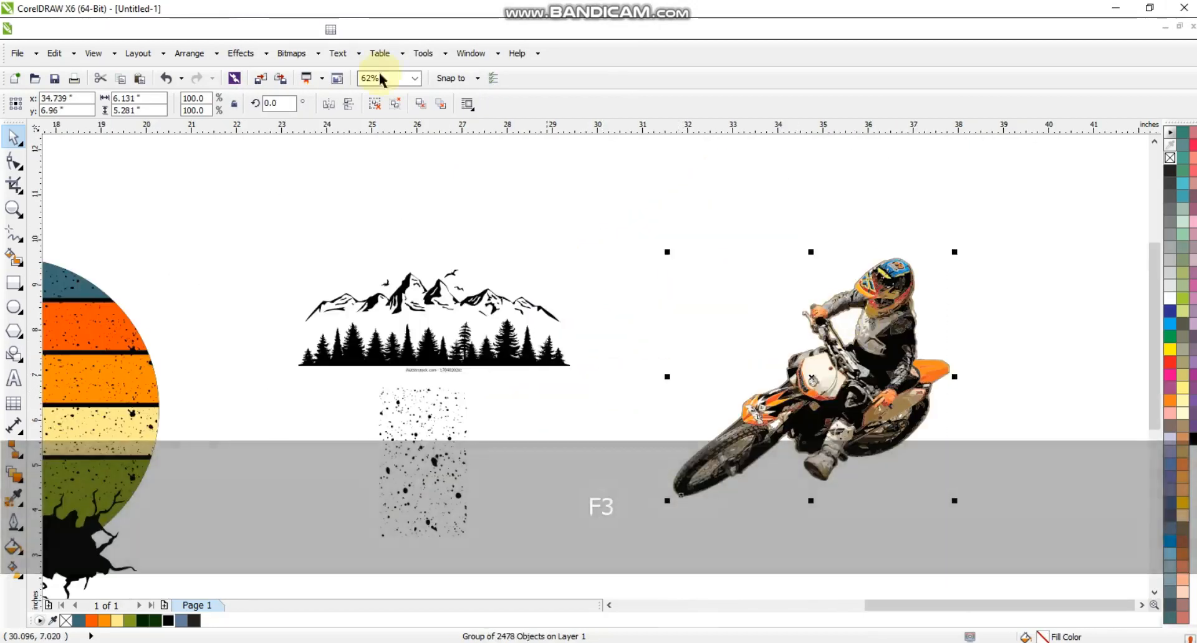
- Ungroup the traced rider to delete the background piece between the arm and handlebars, and regroup the remaining shapes
{"action": "left_click", "coordinate": [373, 105]}
{"action": "key", "text": "Escape"}
{"action": "left_click", "coordinate": [844, 331]}
{"action": "key", "text": "Delete"}
{"action": "left_click_drag", "start_coordinate": [1004, 235], "coordinate": [736, 511]}
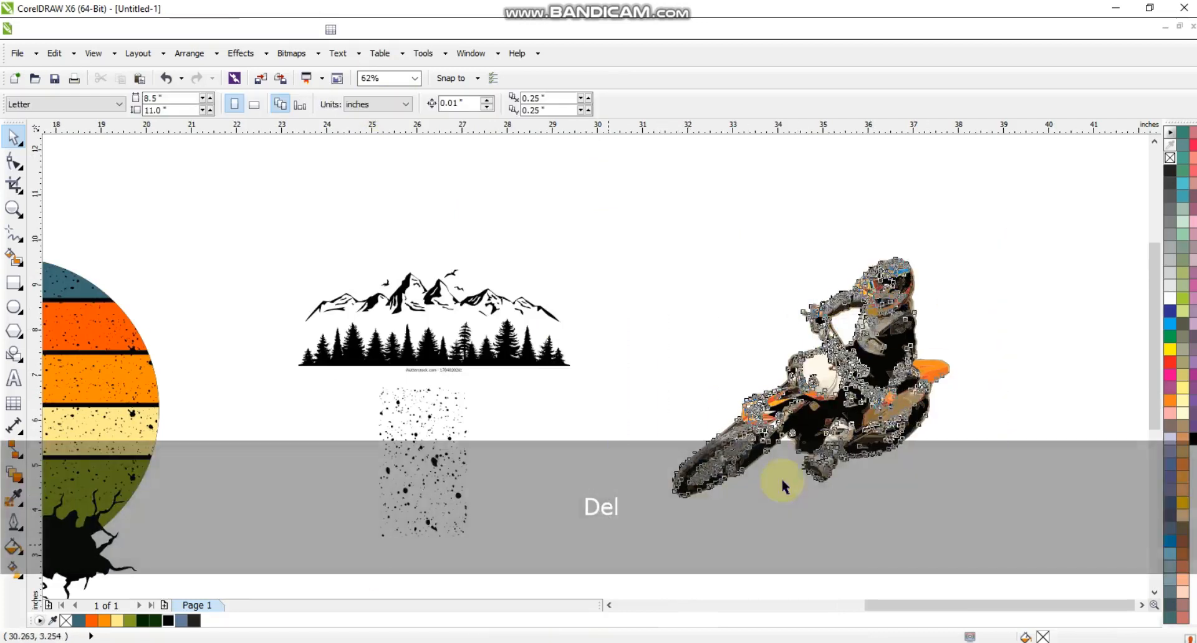
{"action": "key", "text": "ctrl+g"}
- Place the rider over the lower part of the sun and crack, and bring it to the front
{"action": "left_click_drag", "start_coordinate": [896, 349], "coordinate": [138, 380]}
{"action": "key", "text": "F4"}
{"action": "left_click_drag", "start_coordinate": [473, 346], "coordinate": [453, 391]}
{"action": "key", "text": "shift+Page_Up"}
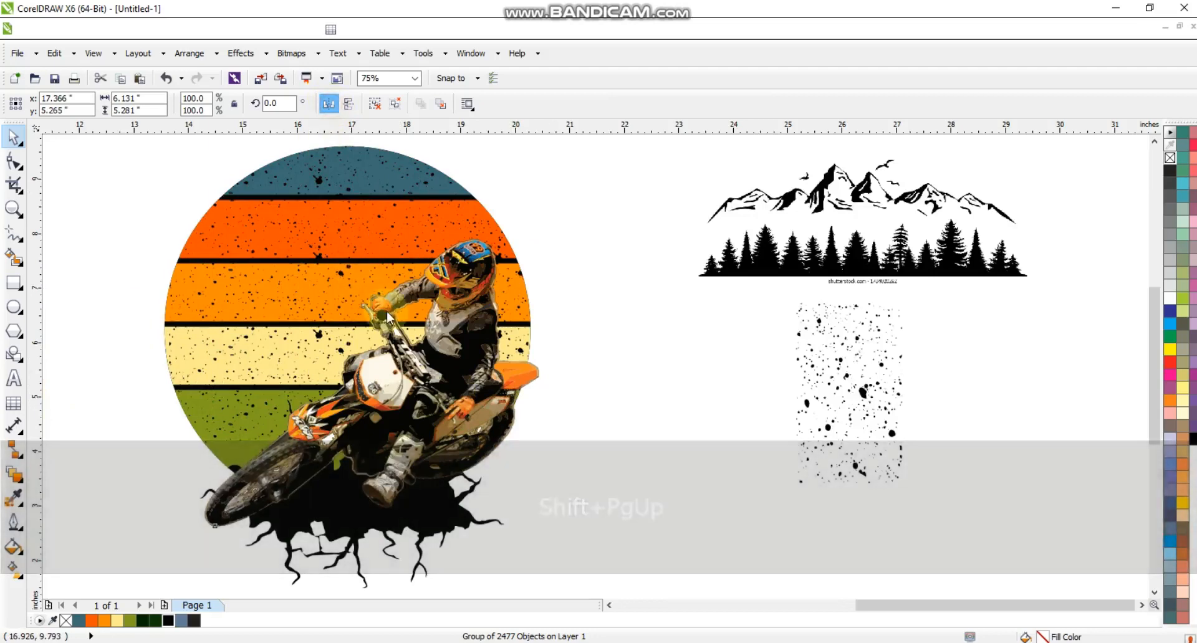
- Mirror the rider horizontally over the sun and shift the whole design closer to the page
{"action": "left_click_drag", "start_coordinate": [543, 233], "coordinate": [559, 217]}
{"action": "left_click_drag", "start_coordinate": [380, 395], "coordinate": [387, 395]}
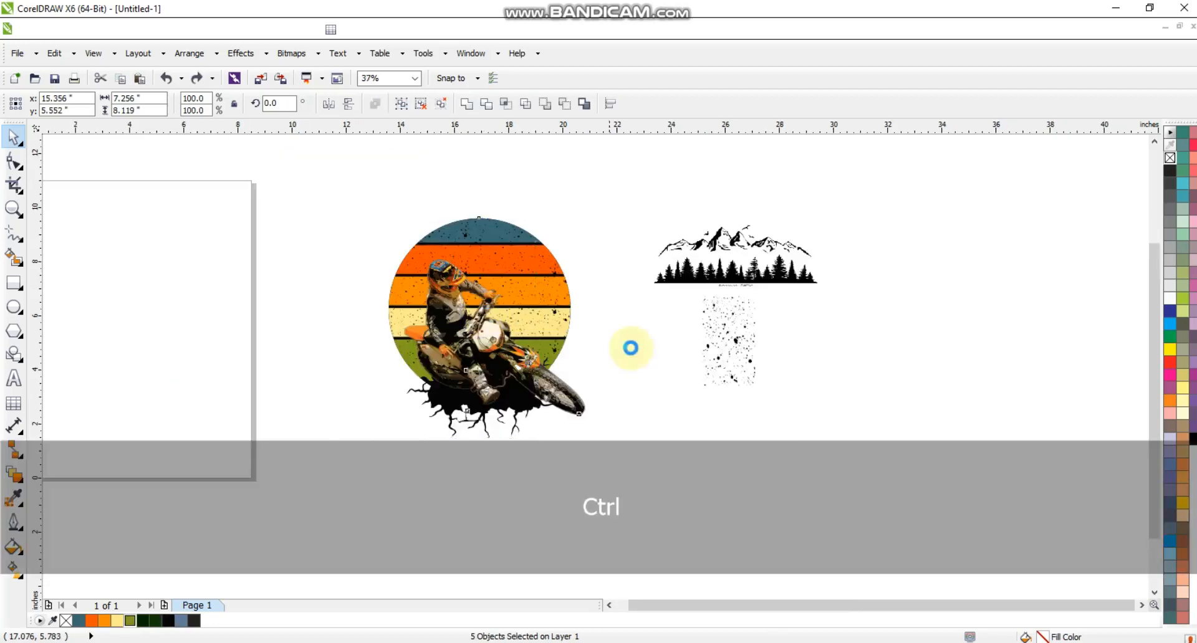
{"action": "left_click", "coordinate": [635, 351]}
- Delete the unused mountain and forest image and the leftover splatter
{"action": "left_click_drag", "start_coordinate": [609, 192], "coordinate": [843, 460]}
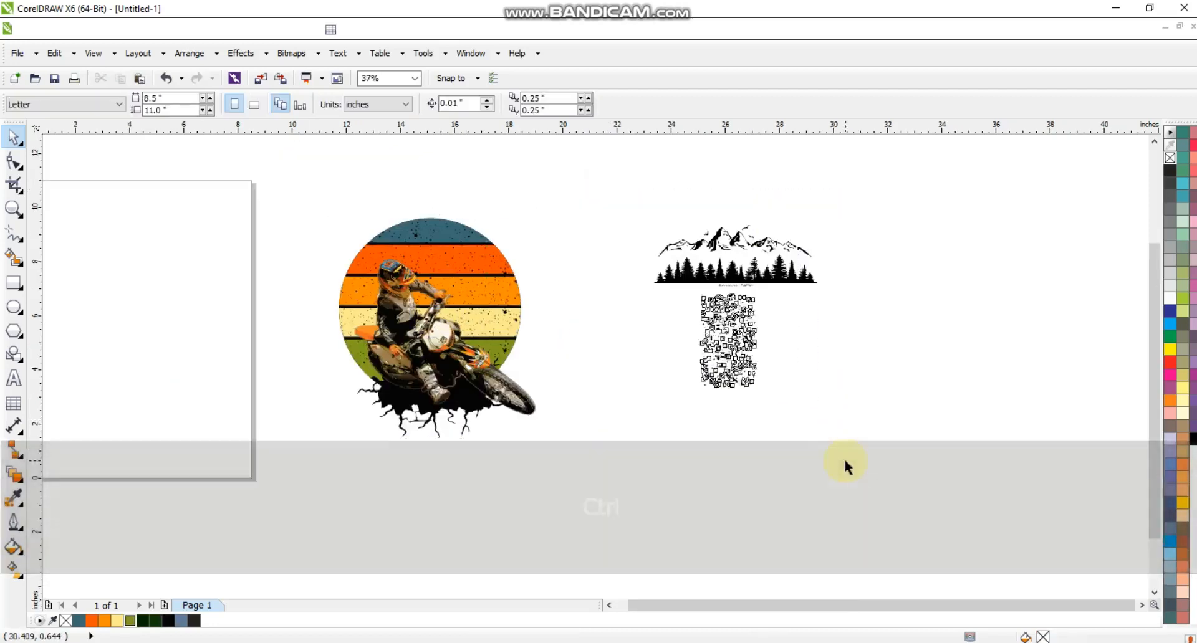
{"action": "key", "text": "Delete"}
- Zoom in on the finished design and examine it in full-screen preview
{"action": "left_click", "coordinate": [13, 209]}
{"action": "left_click_drag", "start_coordinate": [288, 189], "coordinate": [681, 461]}
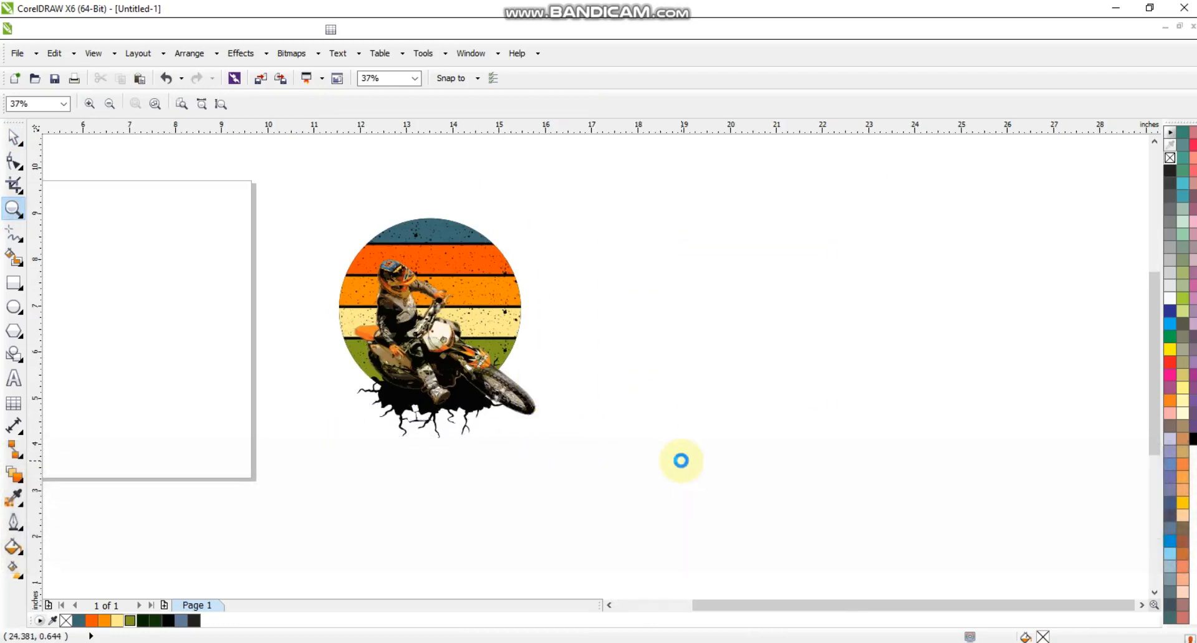
{"action": "key", "text": "F9"}
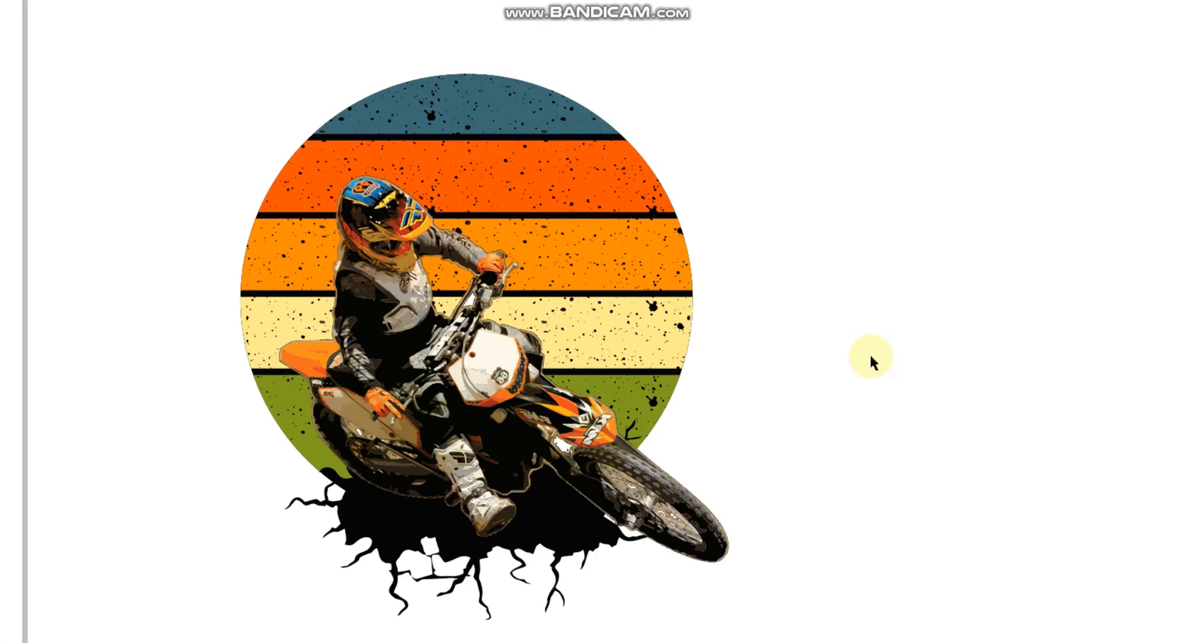
{"action": "left_click", "coordinate": [870, 357]}
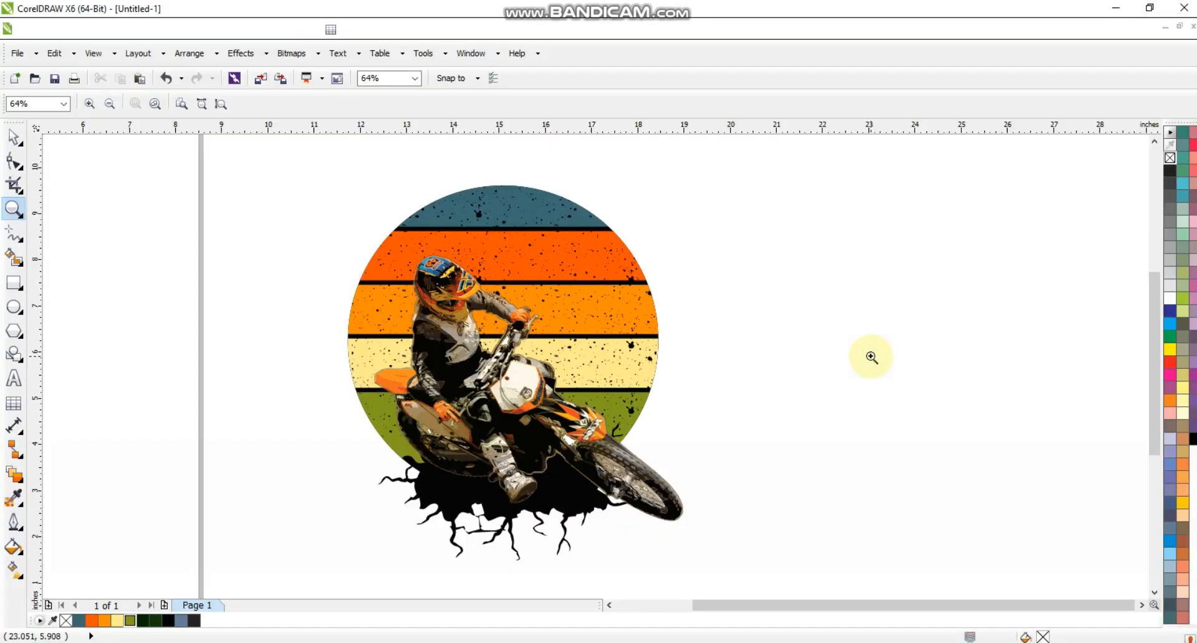